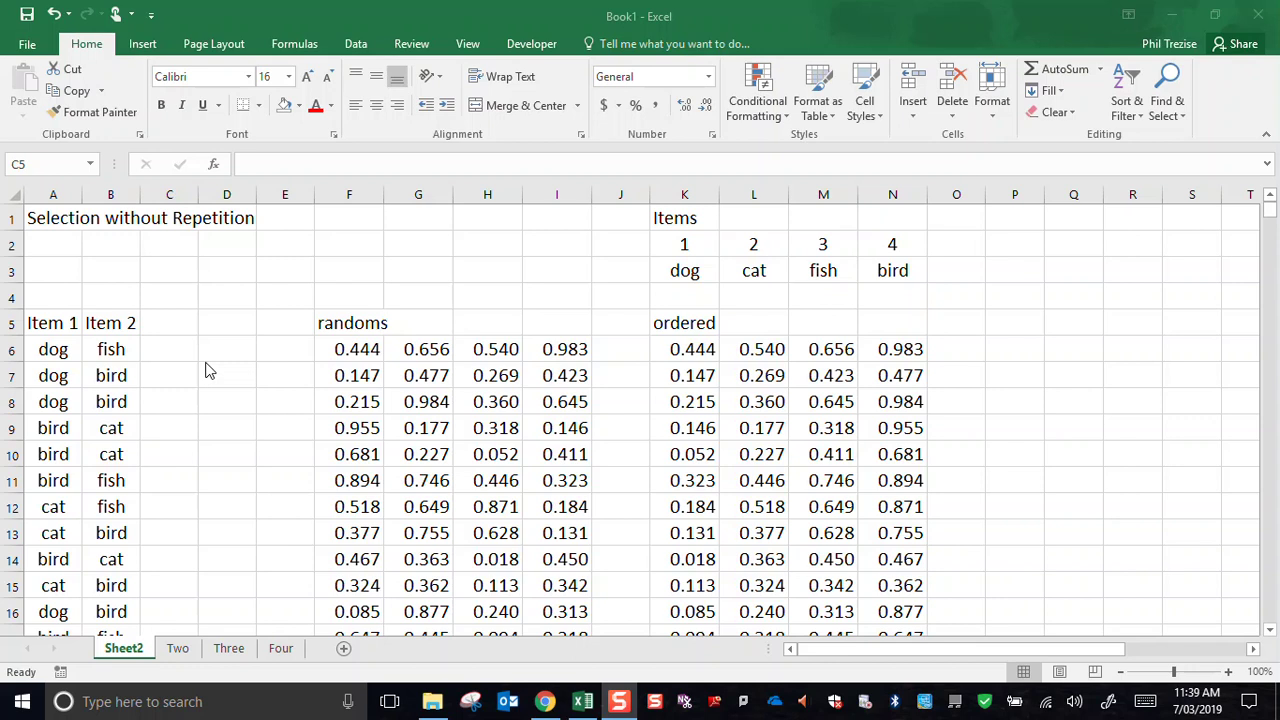
Step: Enter =IF(A6="dog",1,0) in C6 to flag rows where Item 1 is dog
left_click(180, 349)
left_click(180, 349)
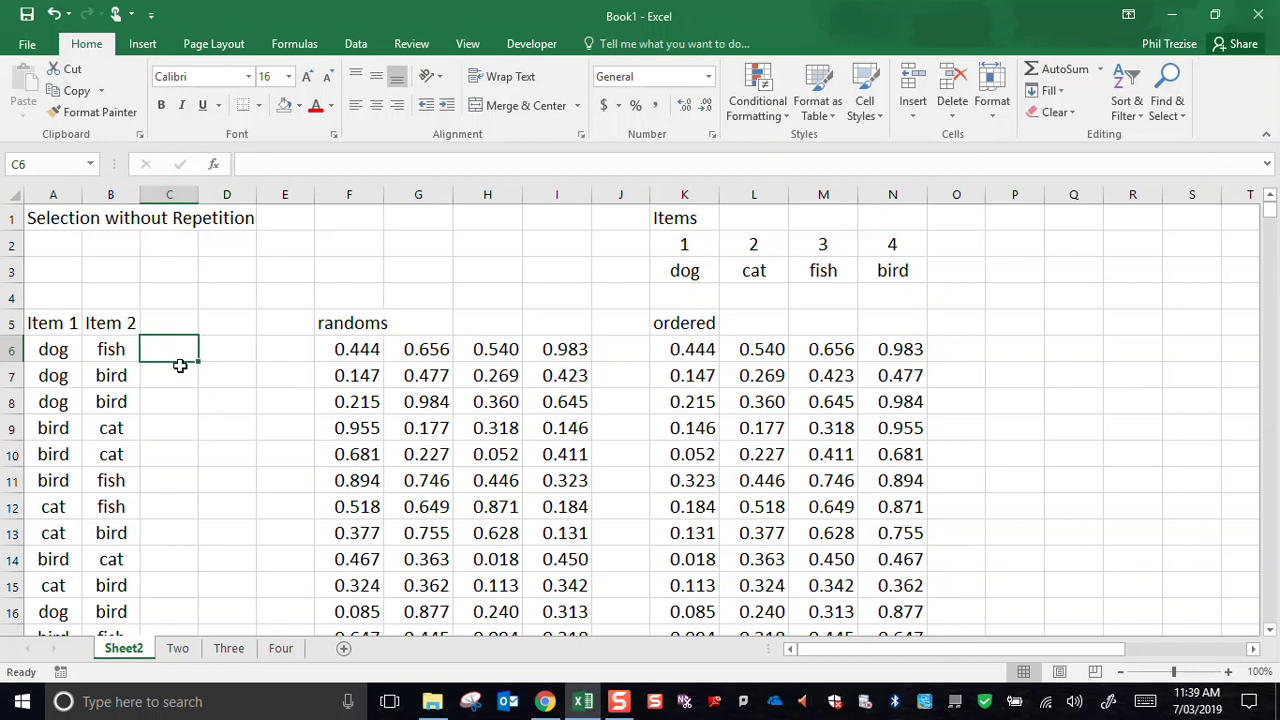
type("=if")
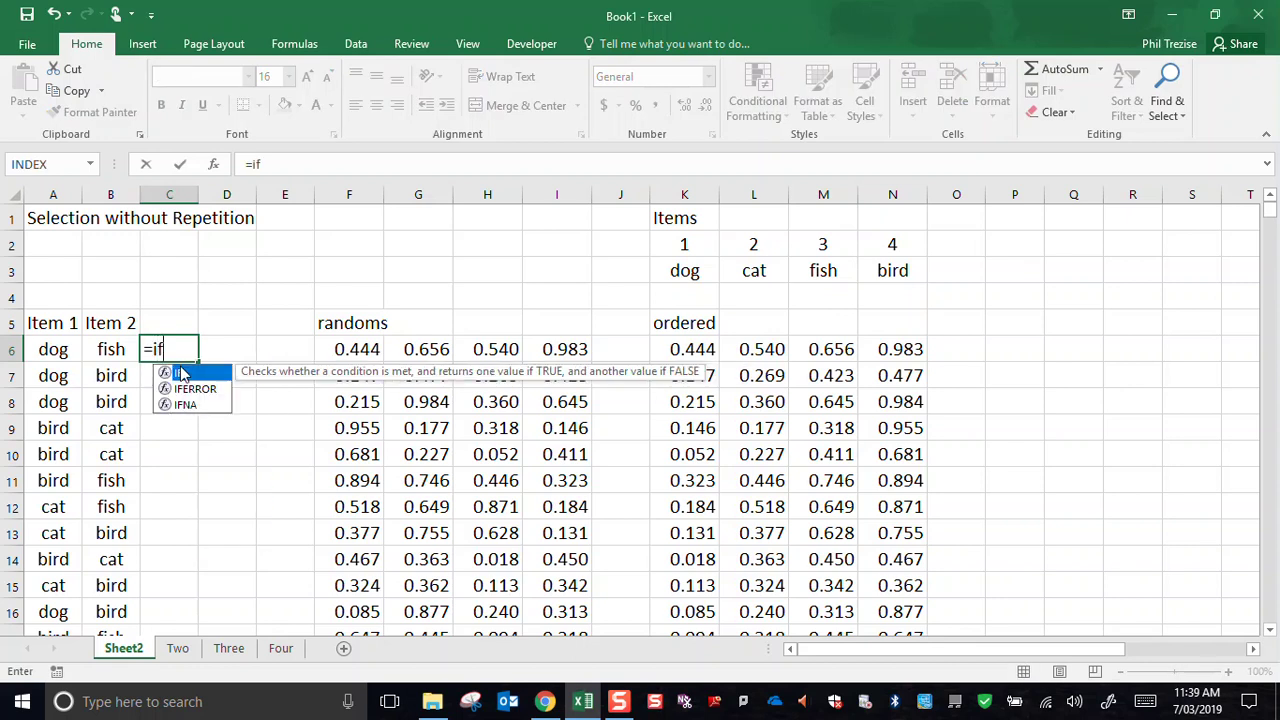
type("(")
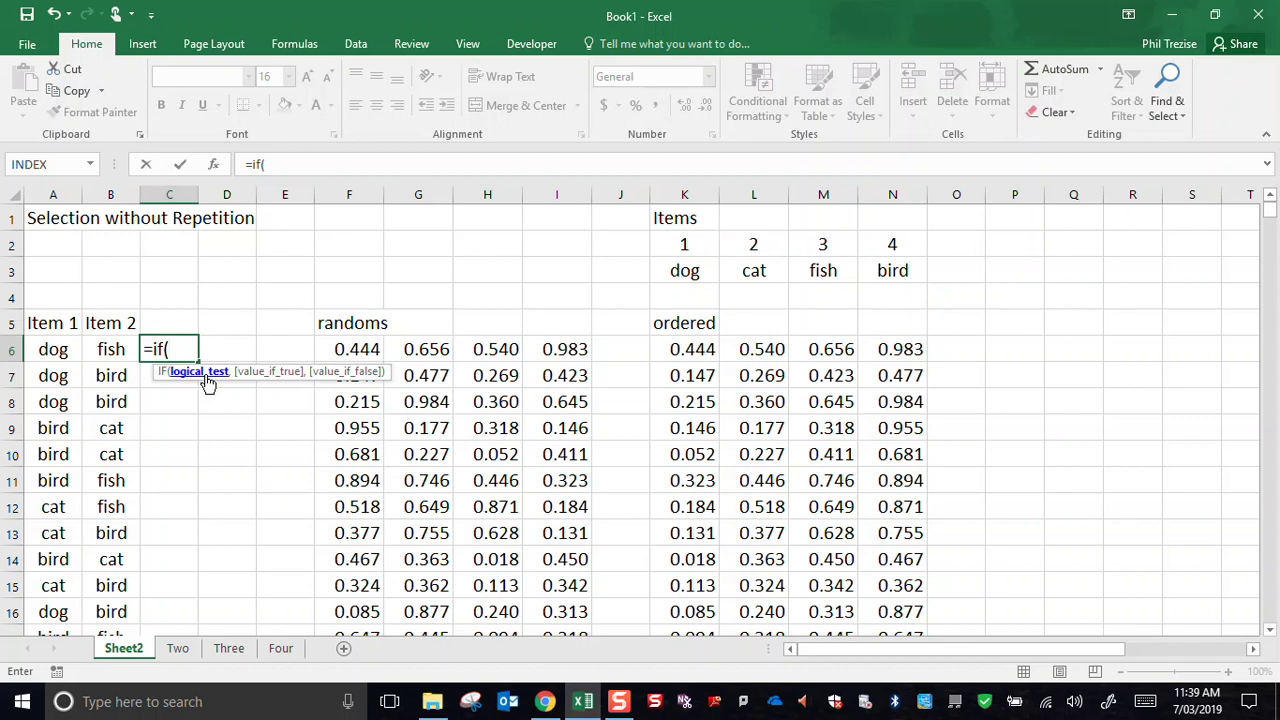
left_click(57, 347)
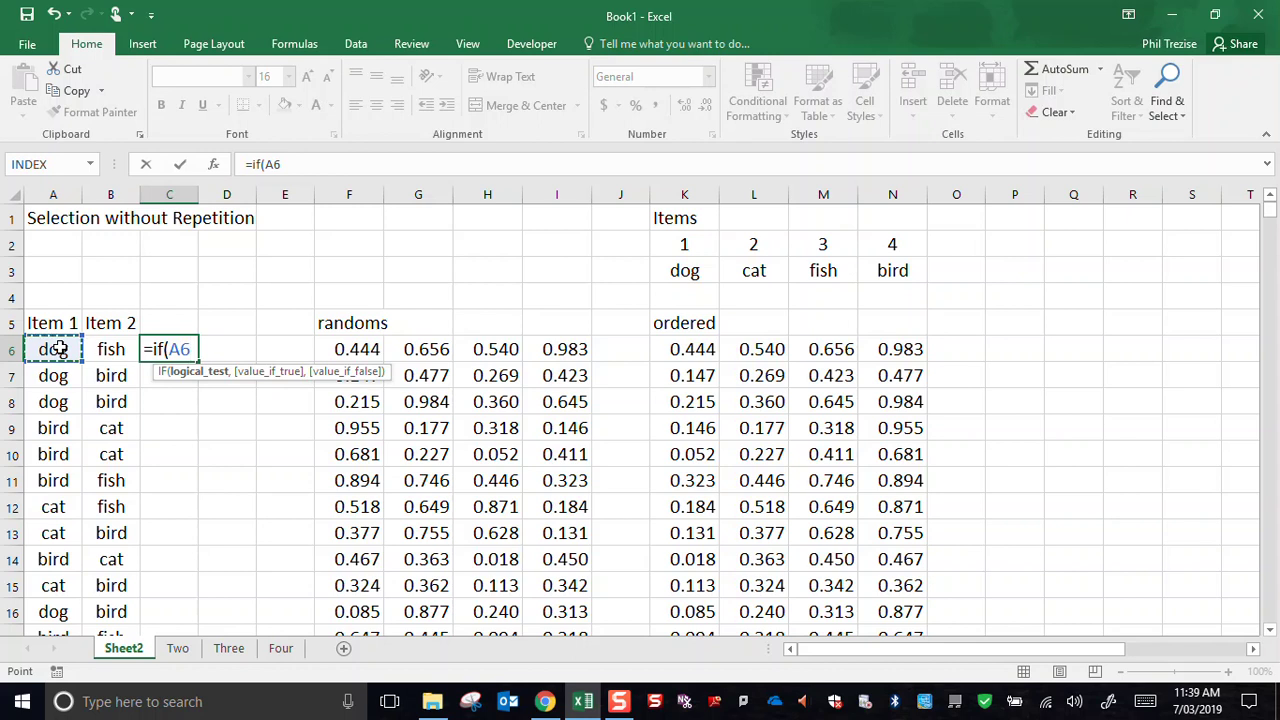
type("=\"dod")
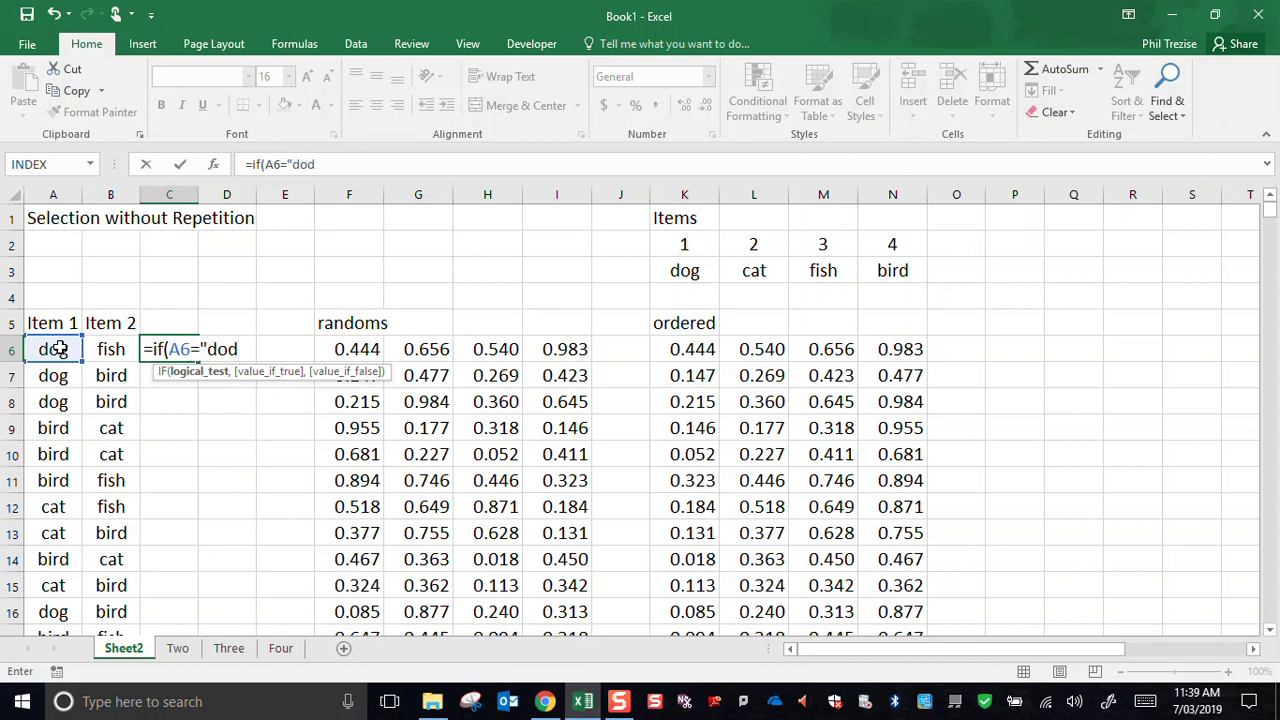
key("BackSpace")
type("g\",")
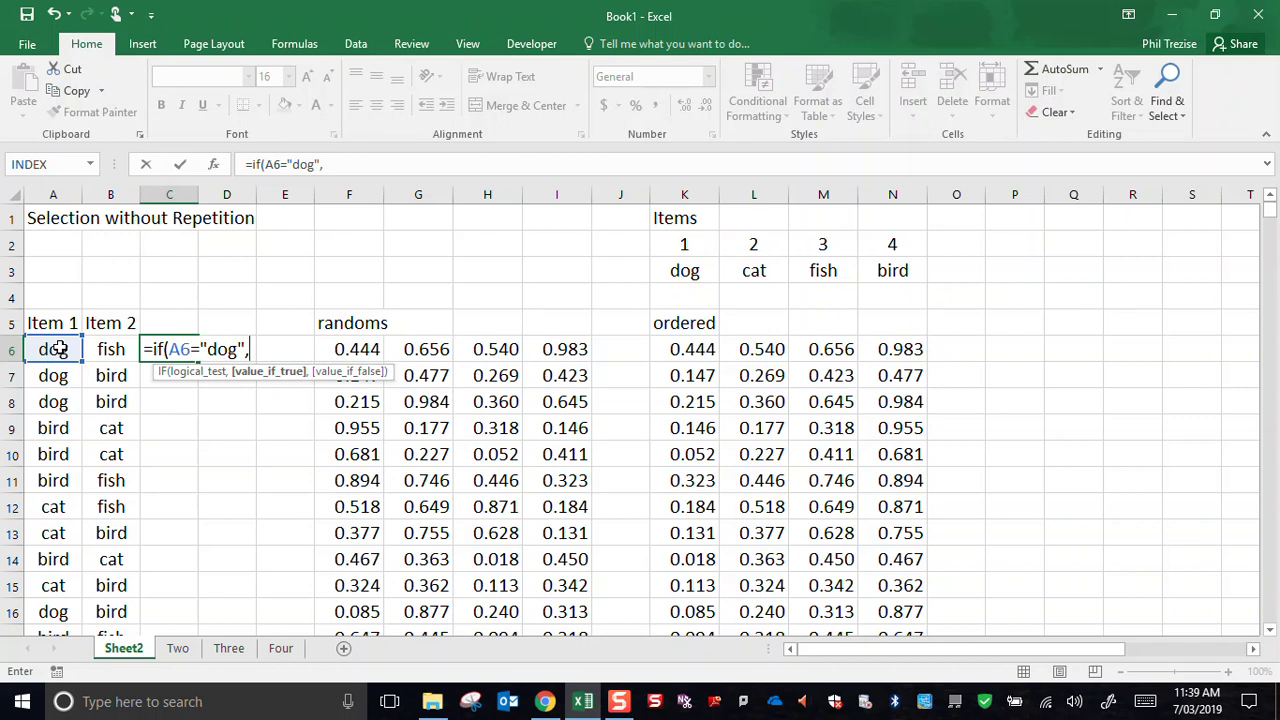
type("1,")
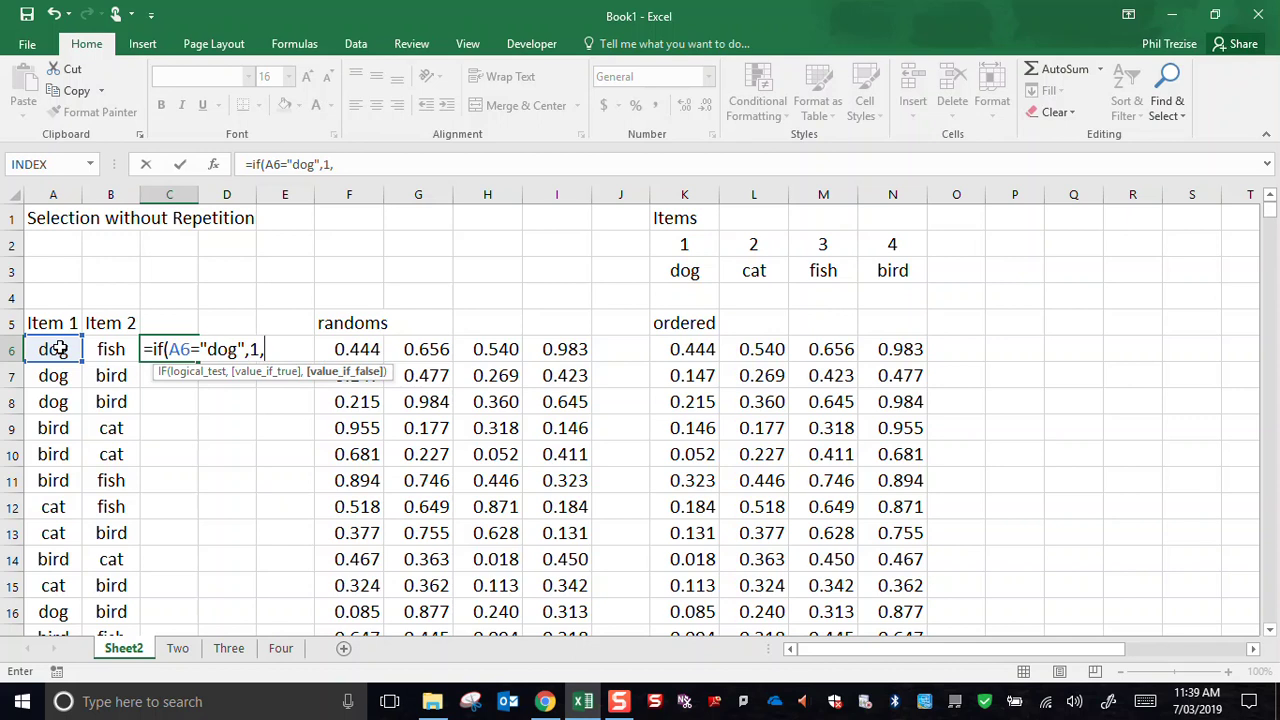
type("0)")
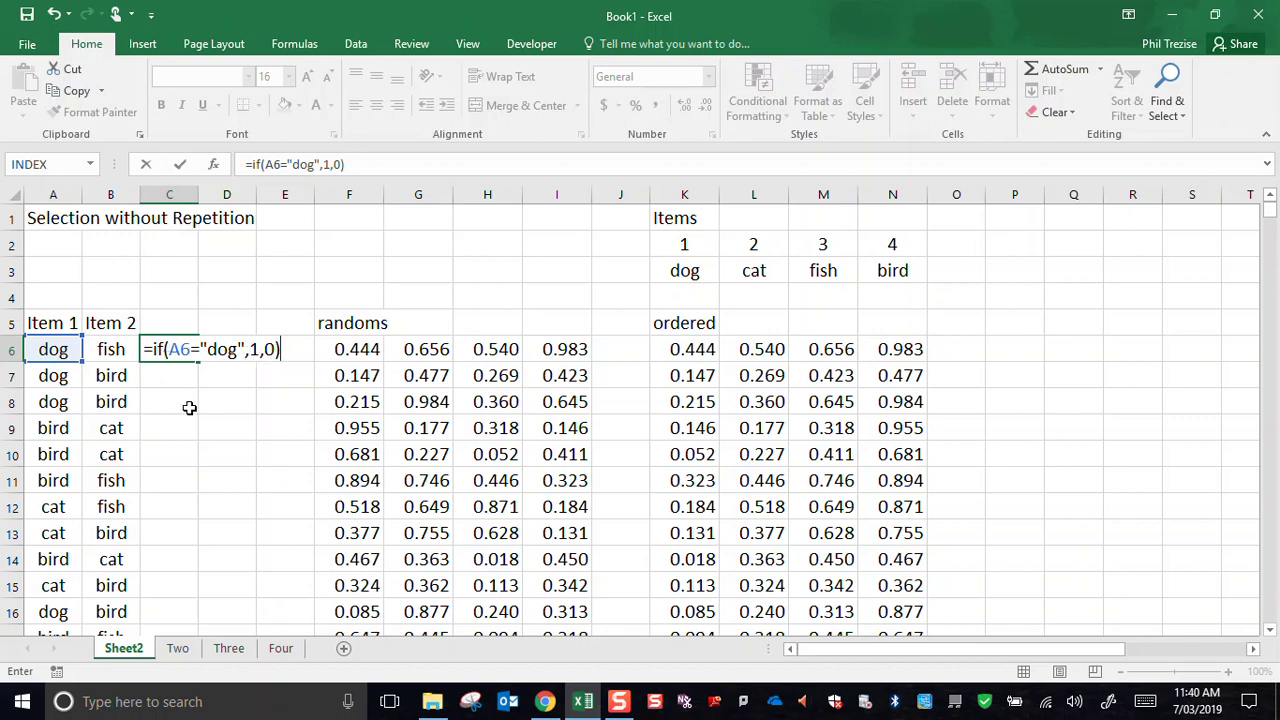
key("Return")
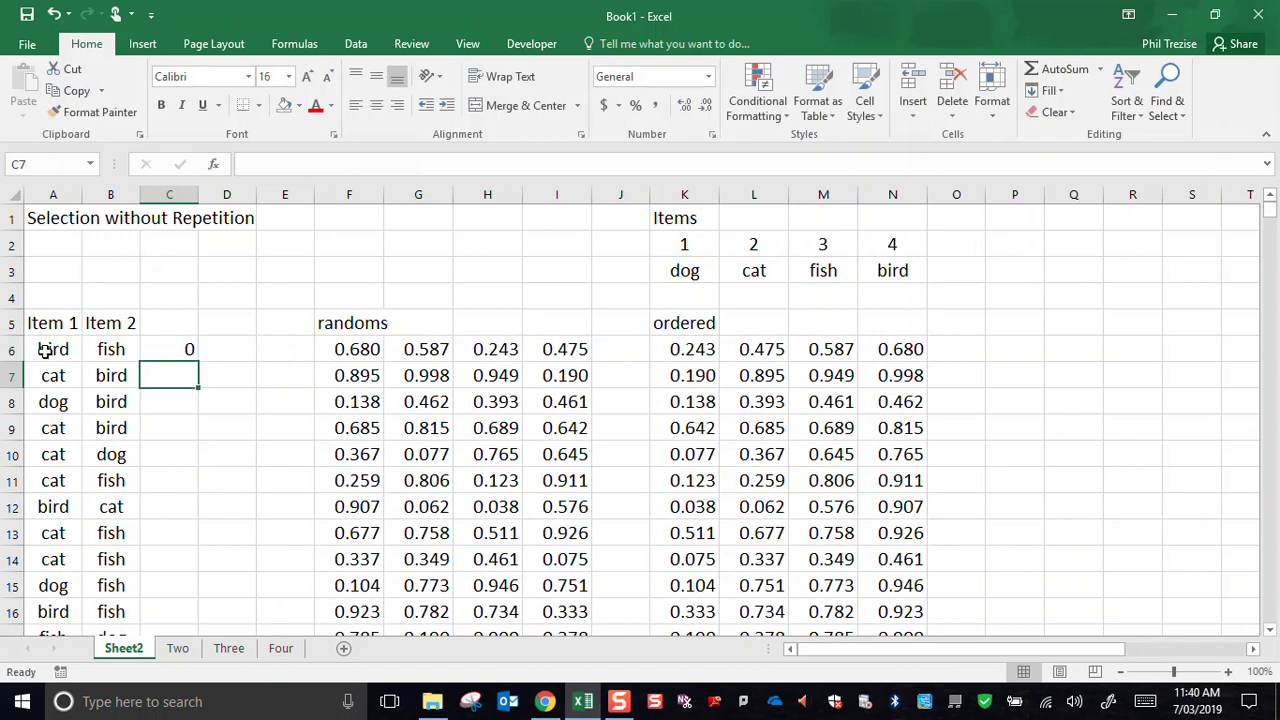
Step: Fill the C6 dog-test formula down through C24 and scroll to review the flags
left_click(178, 344)
mouse_move(196, 363)
left_mouse_down()
mouse_move(190, 655)
mouse_move(186, 600)
left_mouse_up()
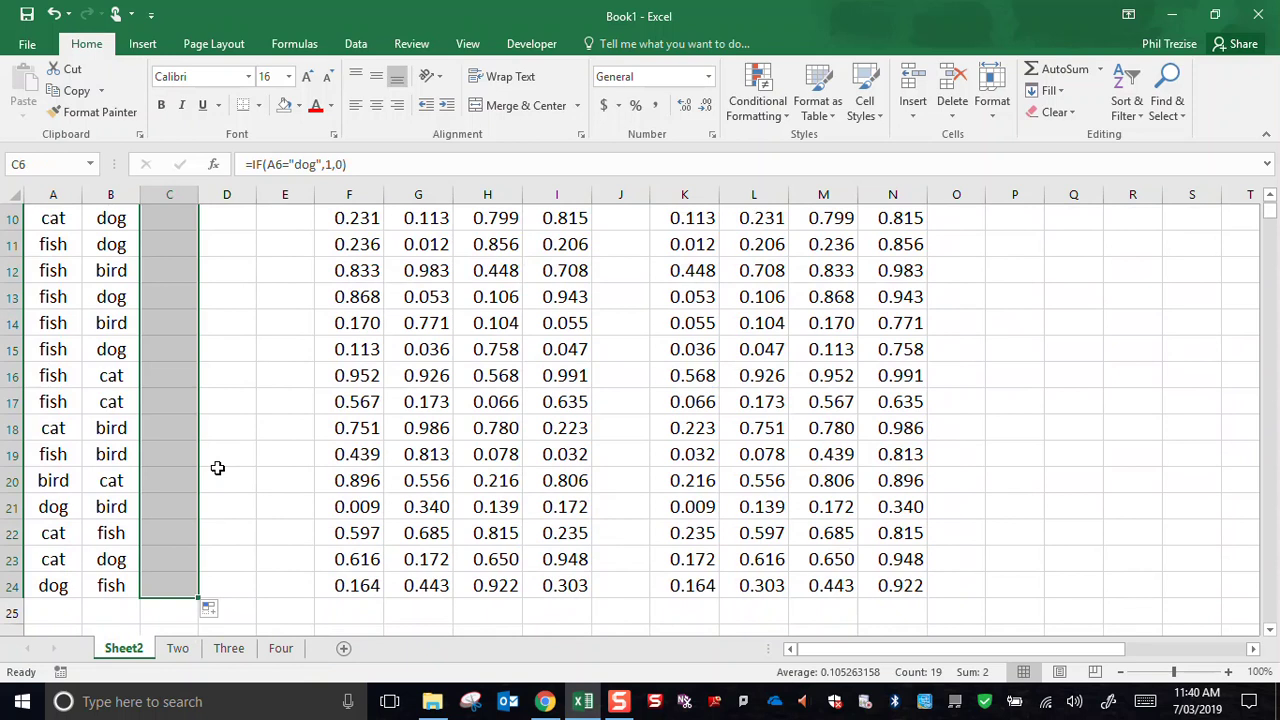
scroll(214, 466, "up", 3)
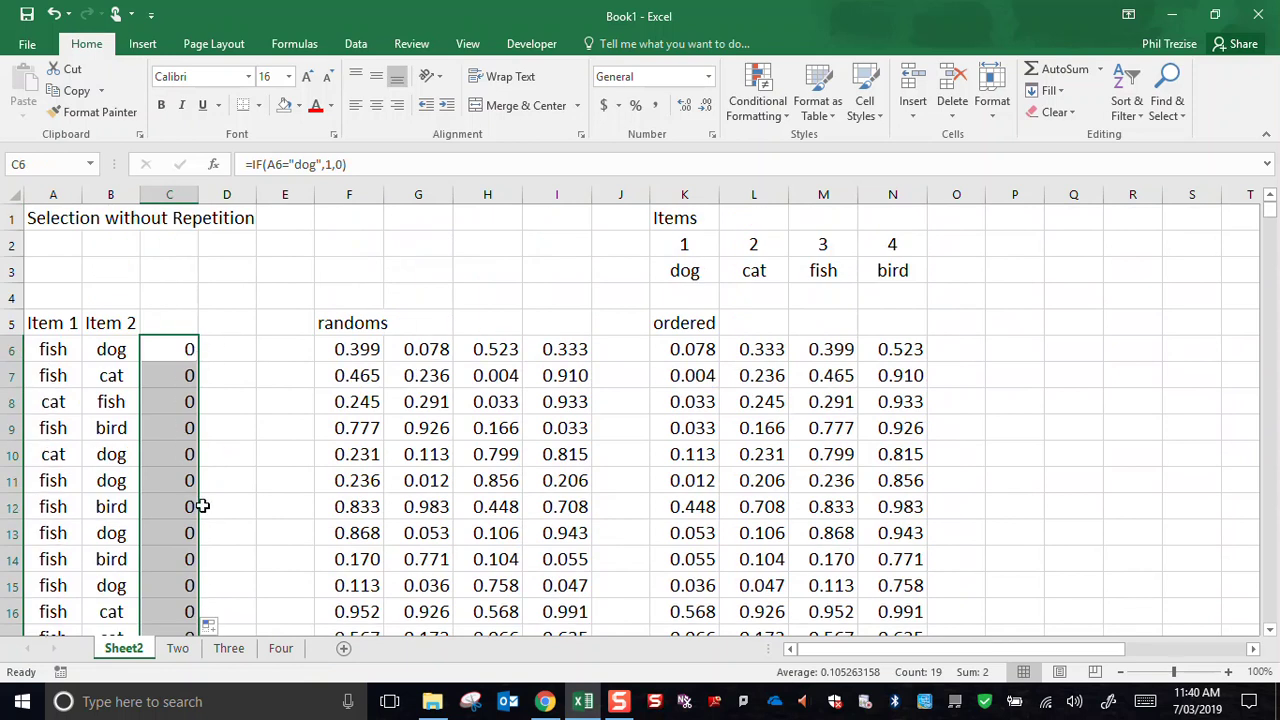
scroll(206, 480, "down", 3)
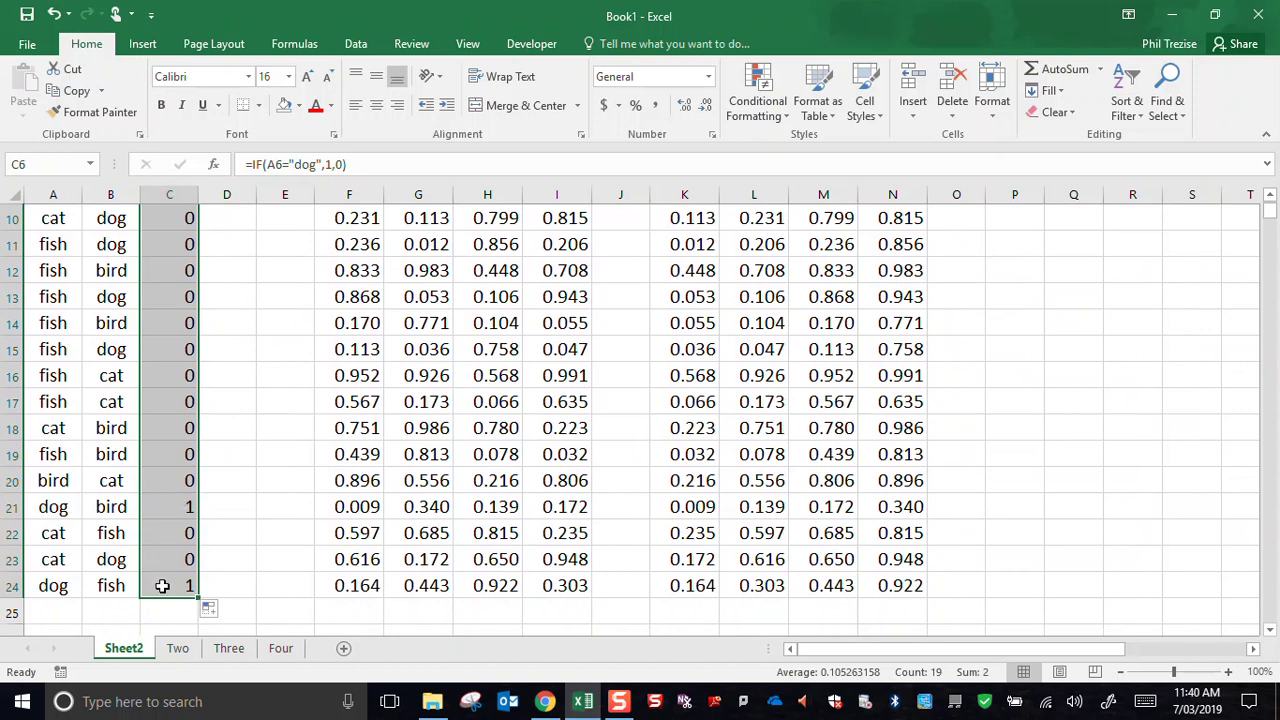
scroll(225, 475, "up", 3)
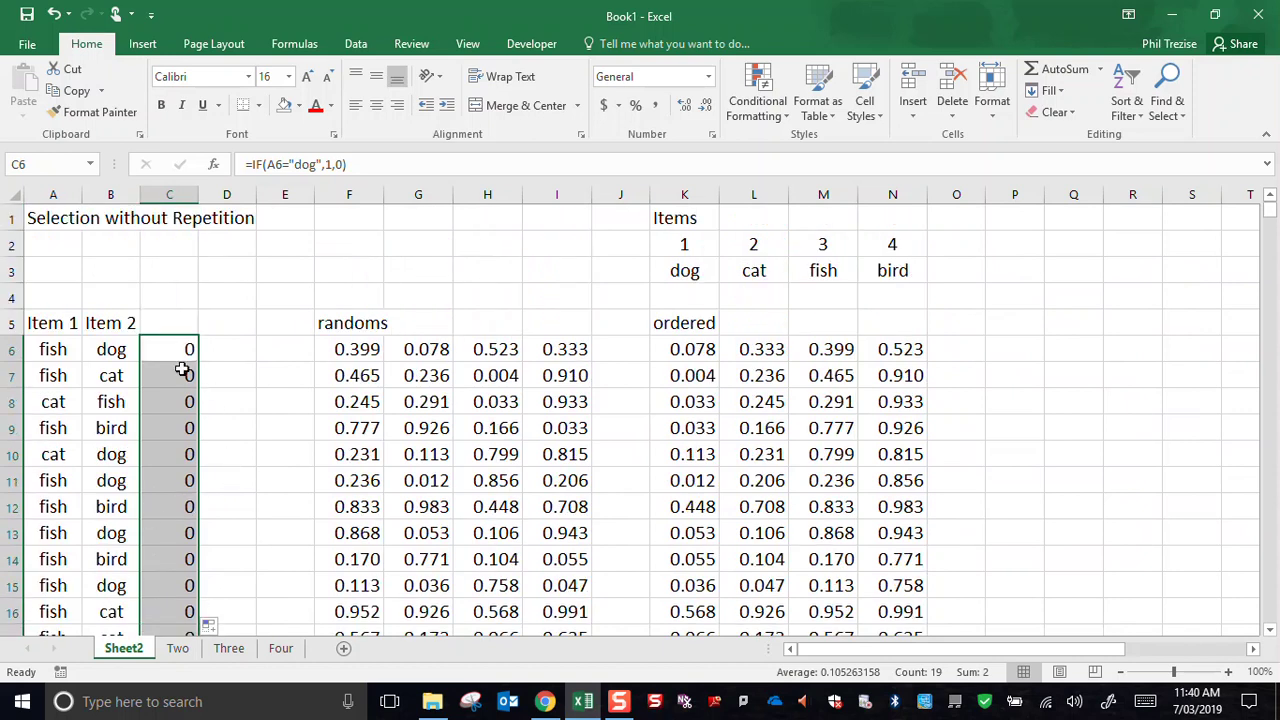
Step: Edit C6 to =IF(OR(A6="cat",A6="dog"),1,0) so cat or dog returns 1
left_click(271, 164)
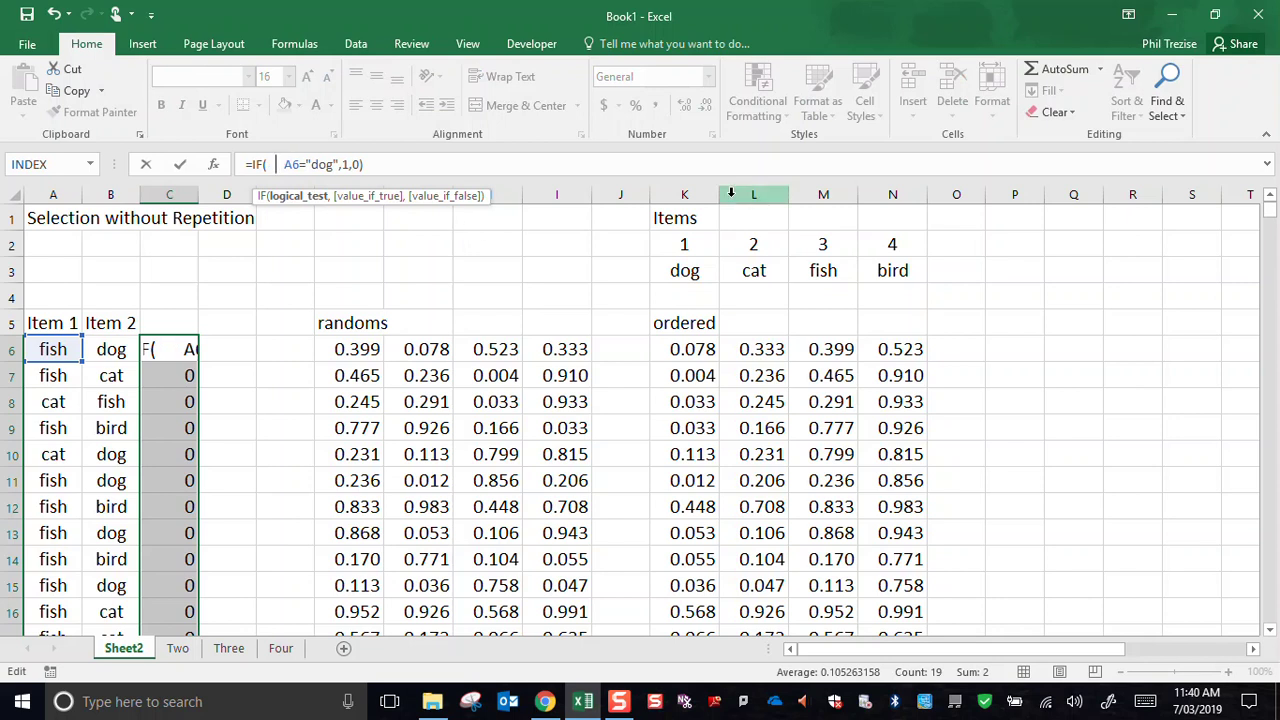
left_click(54, 348)
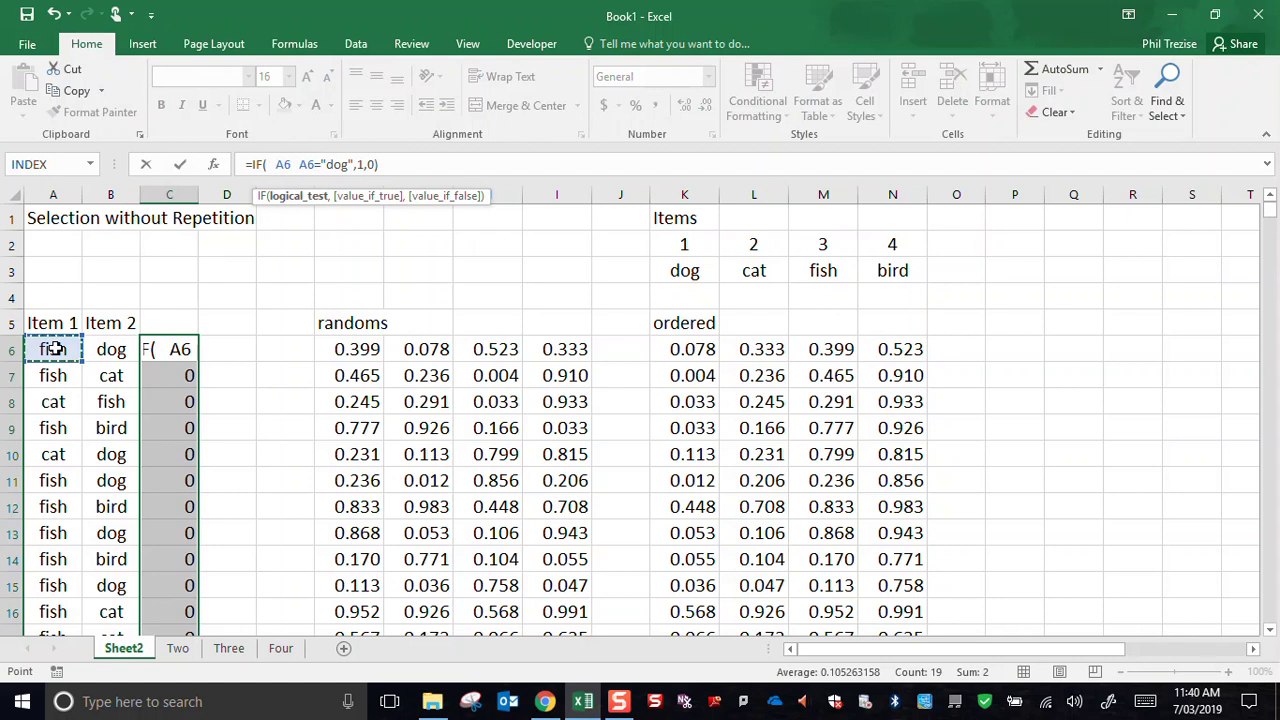
type("=")
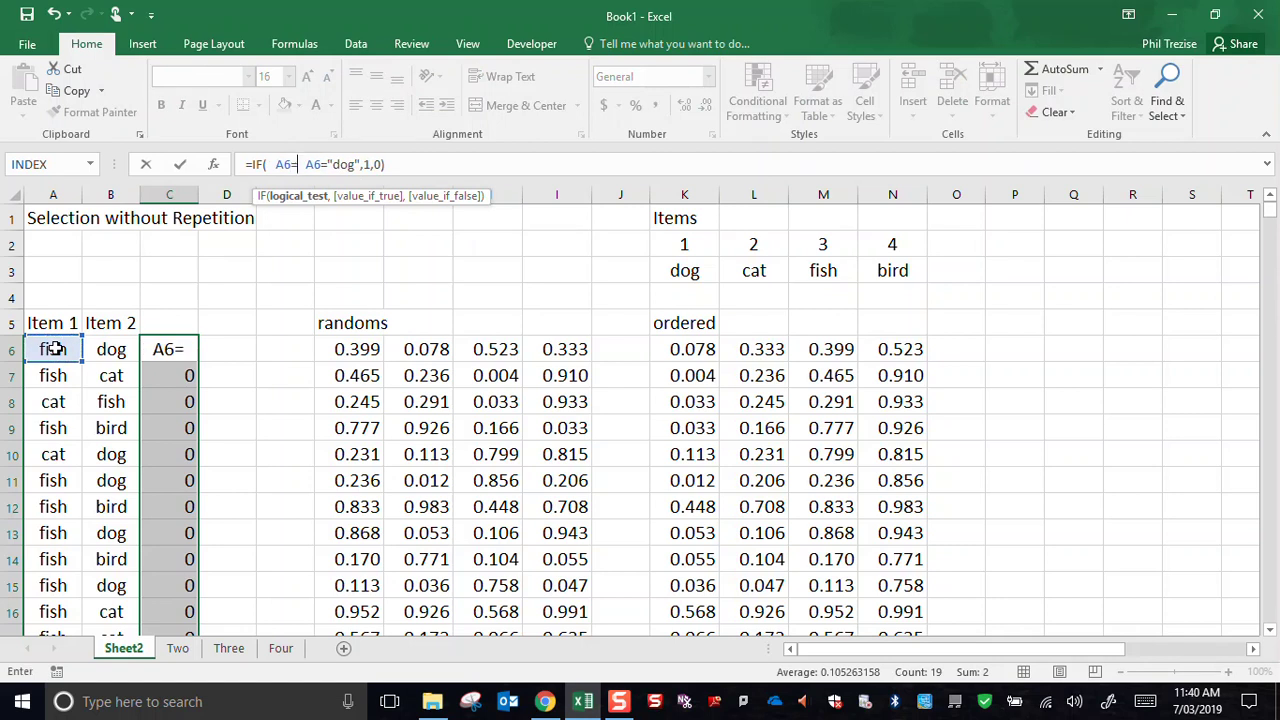
type("\"cat\"")
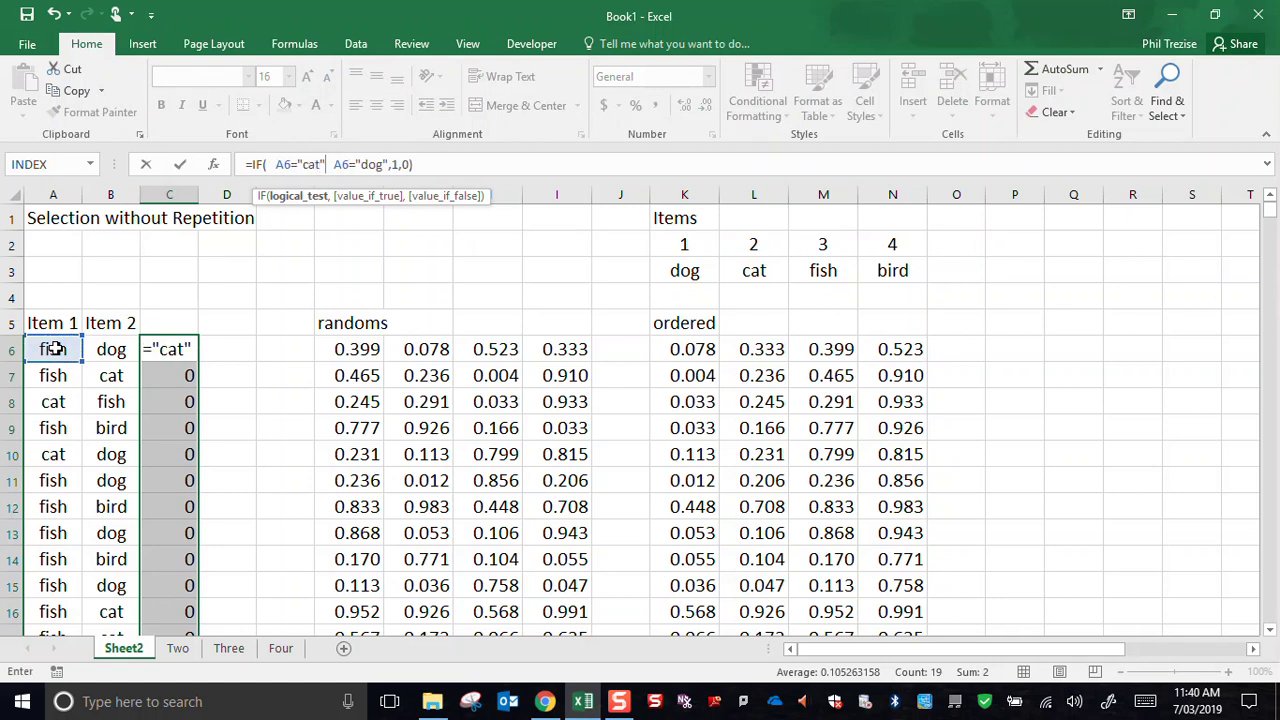
left_click(389, 165)
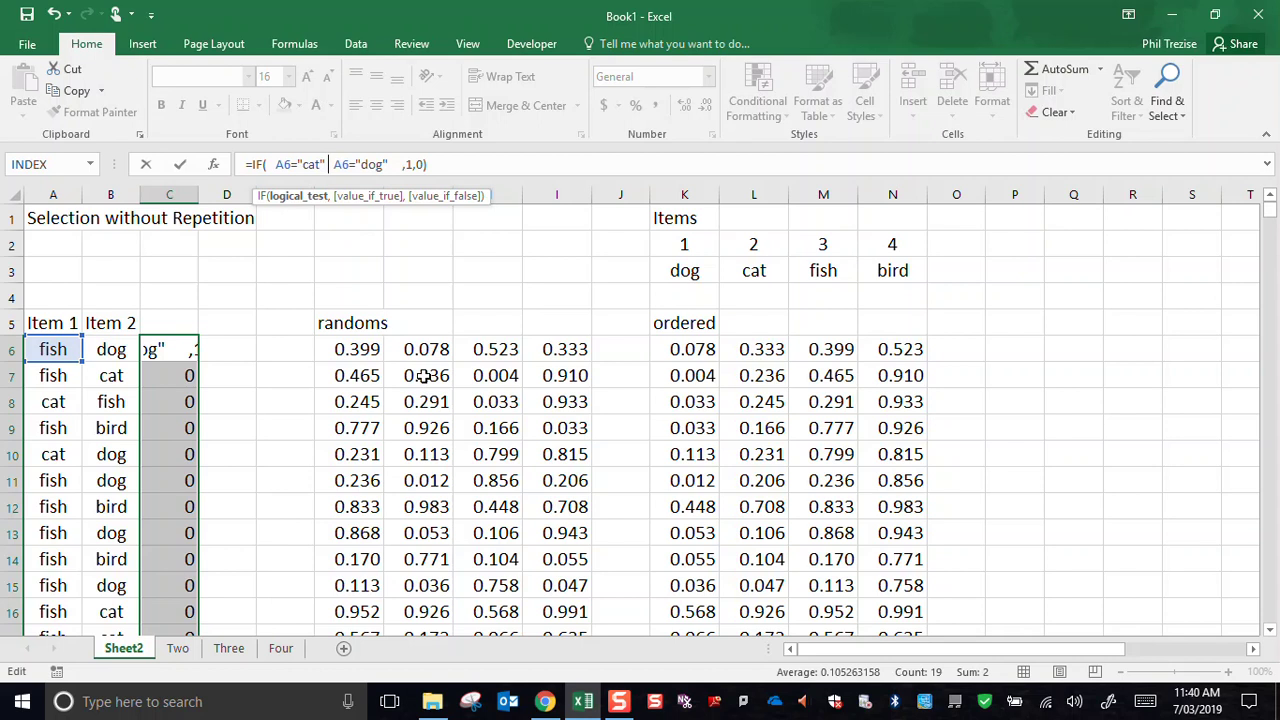
type(",")
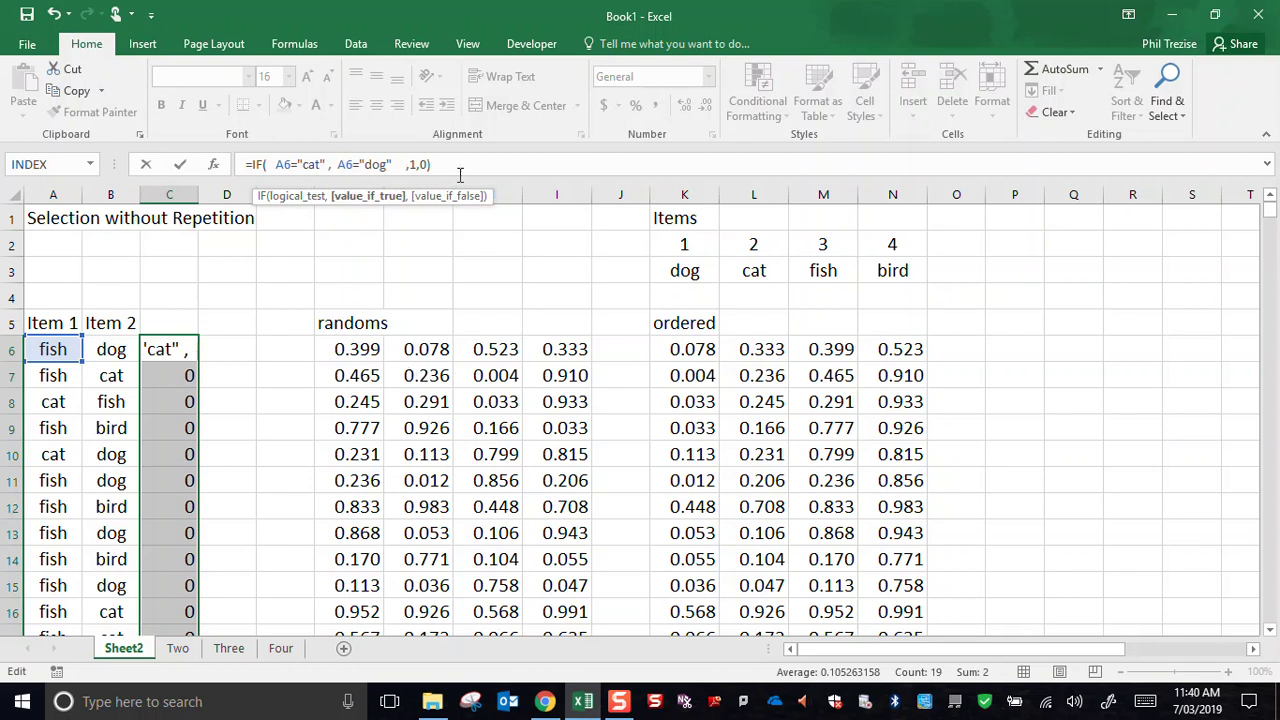
left_click(277, 164)
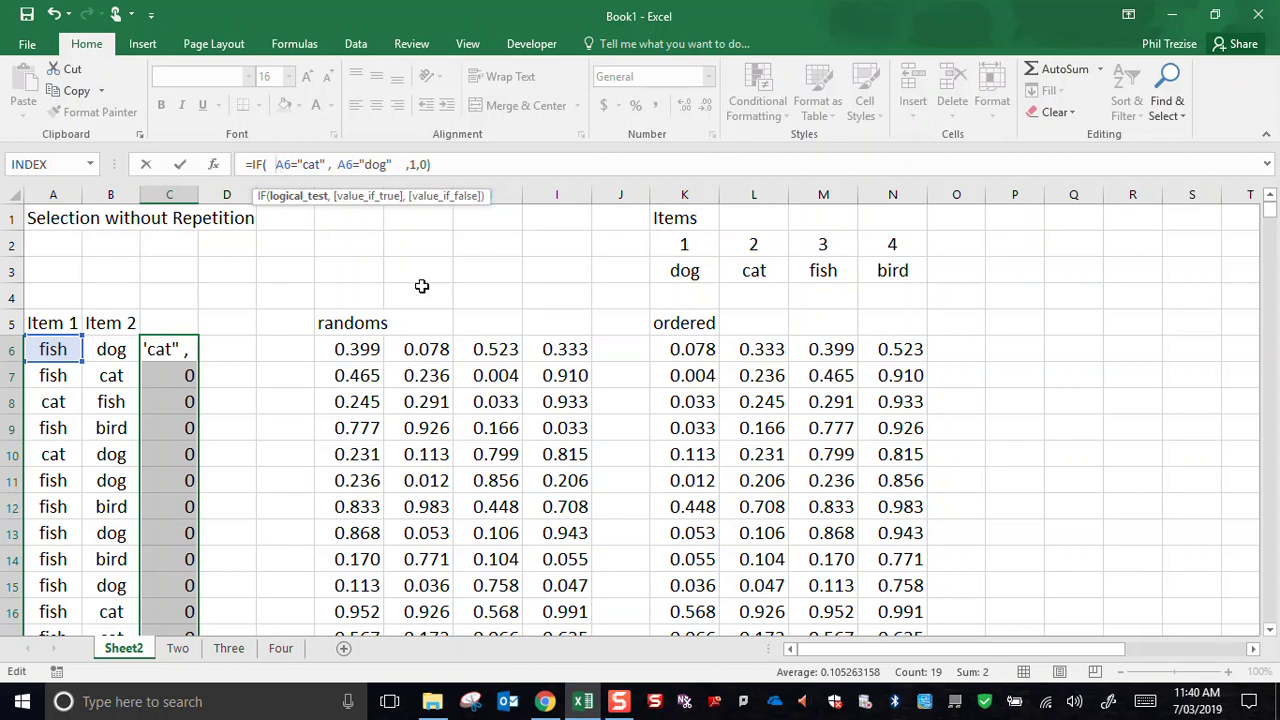
type("(")
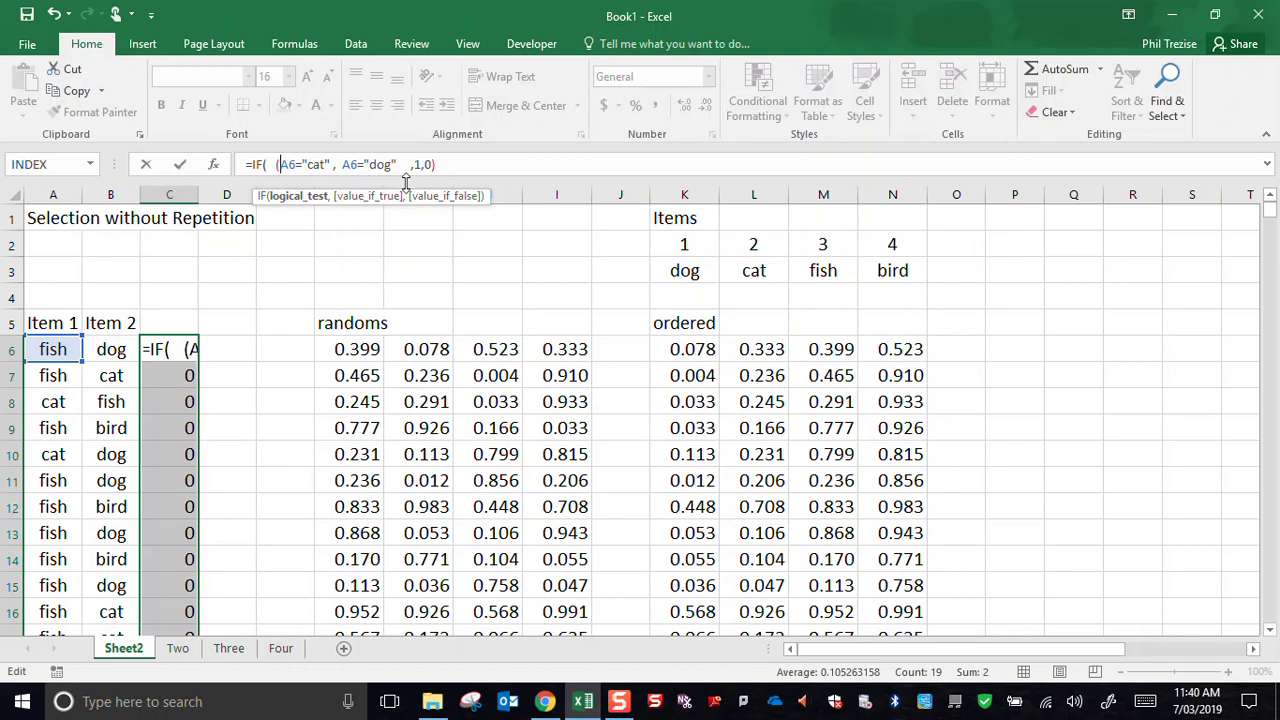
left_click(404, 166)
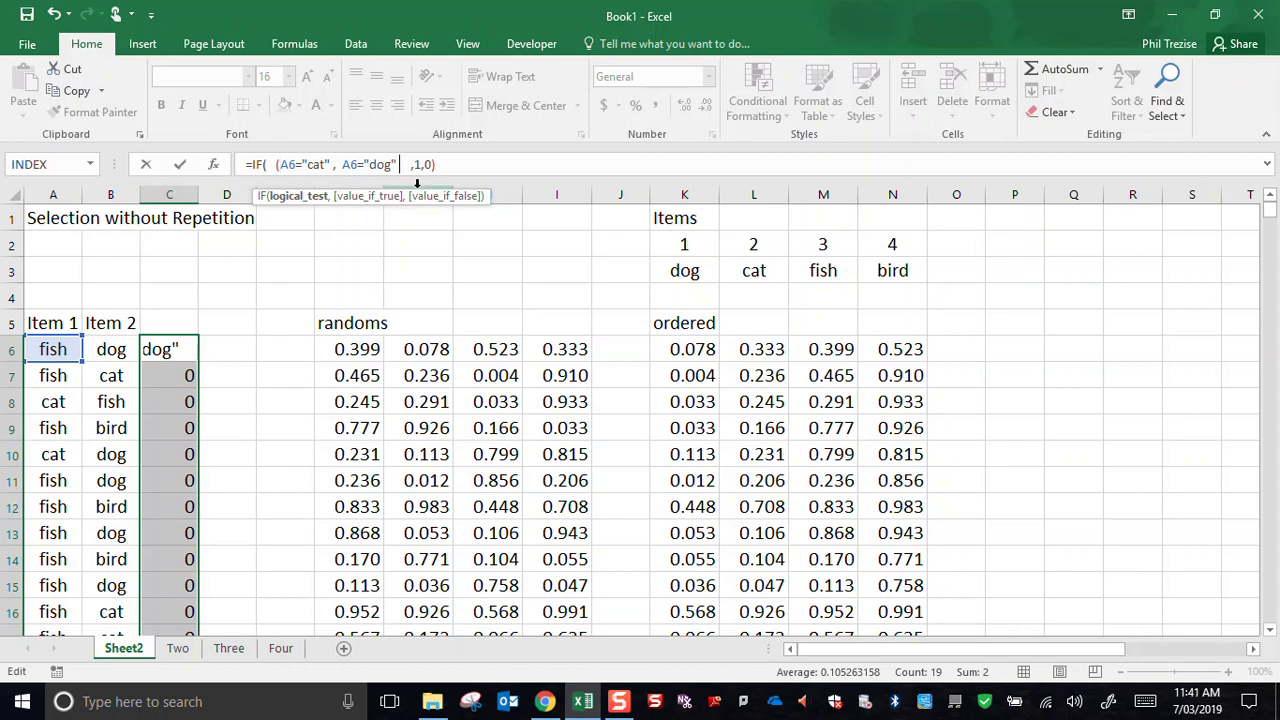
type(")")
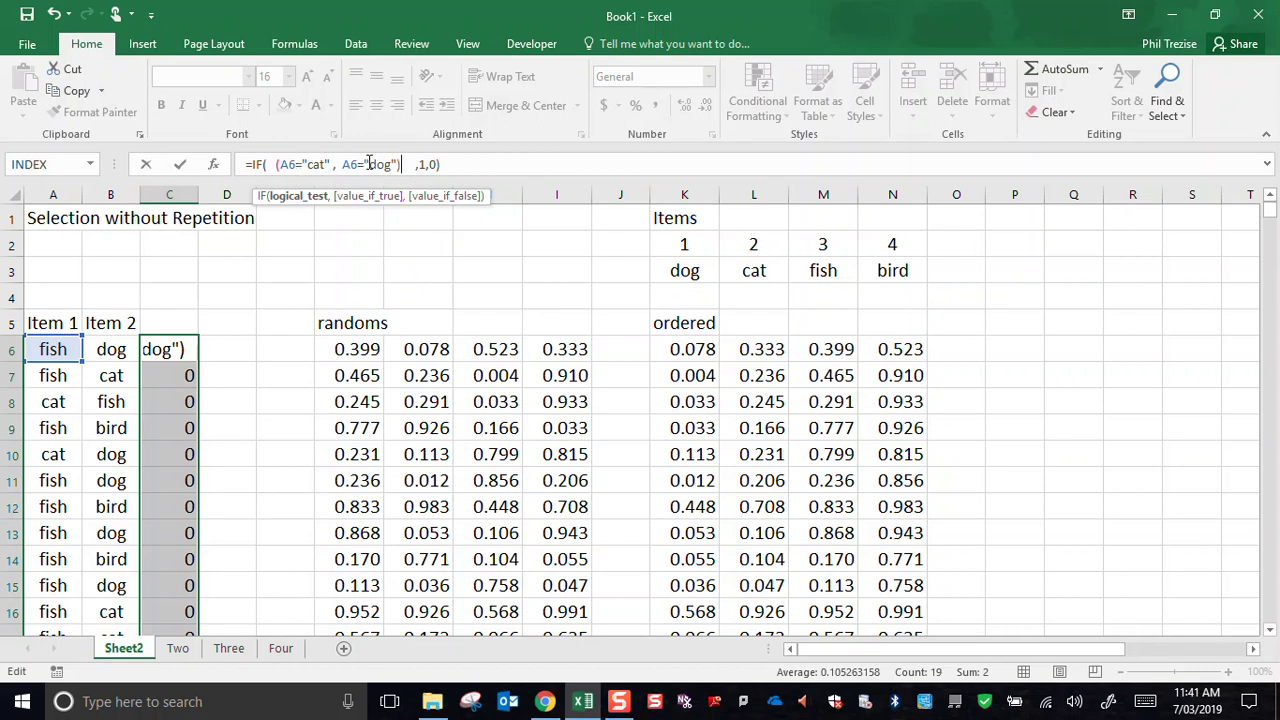
left_click(275, 165)
type("( or")
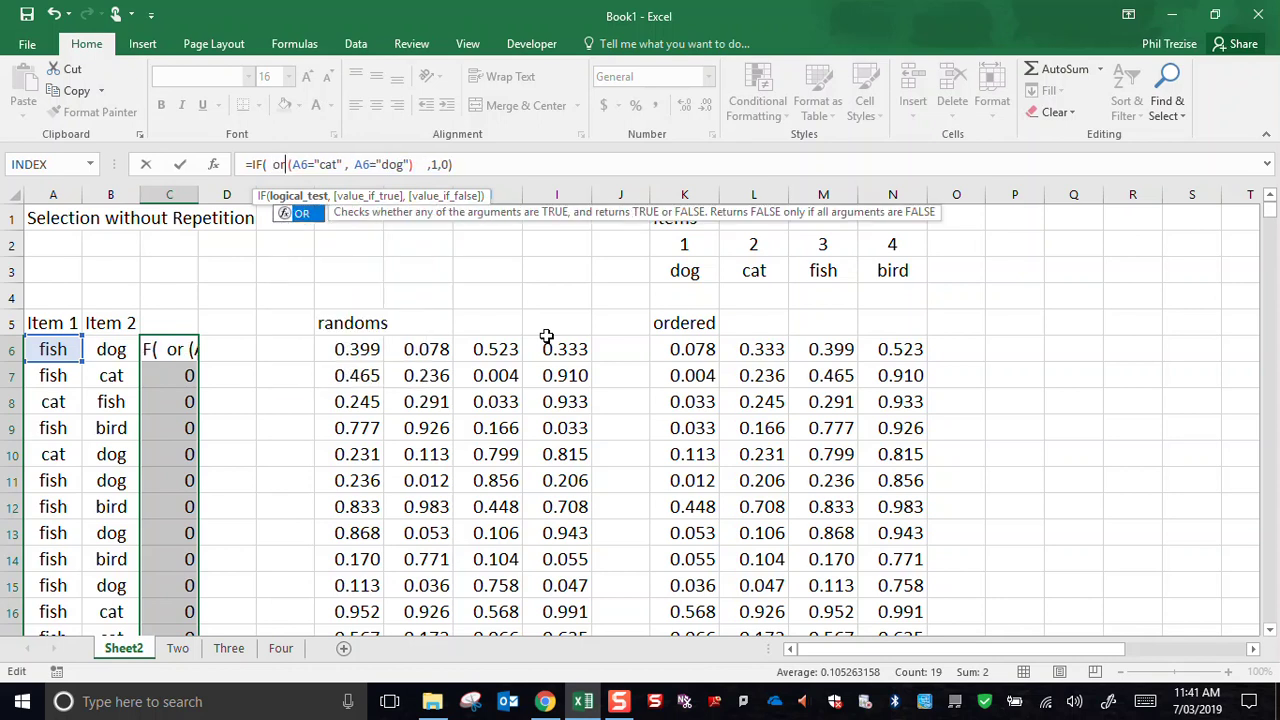
key("Return")
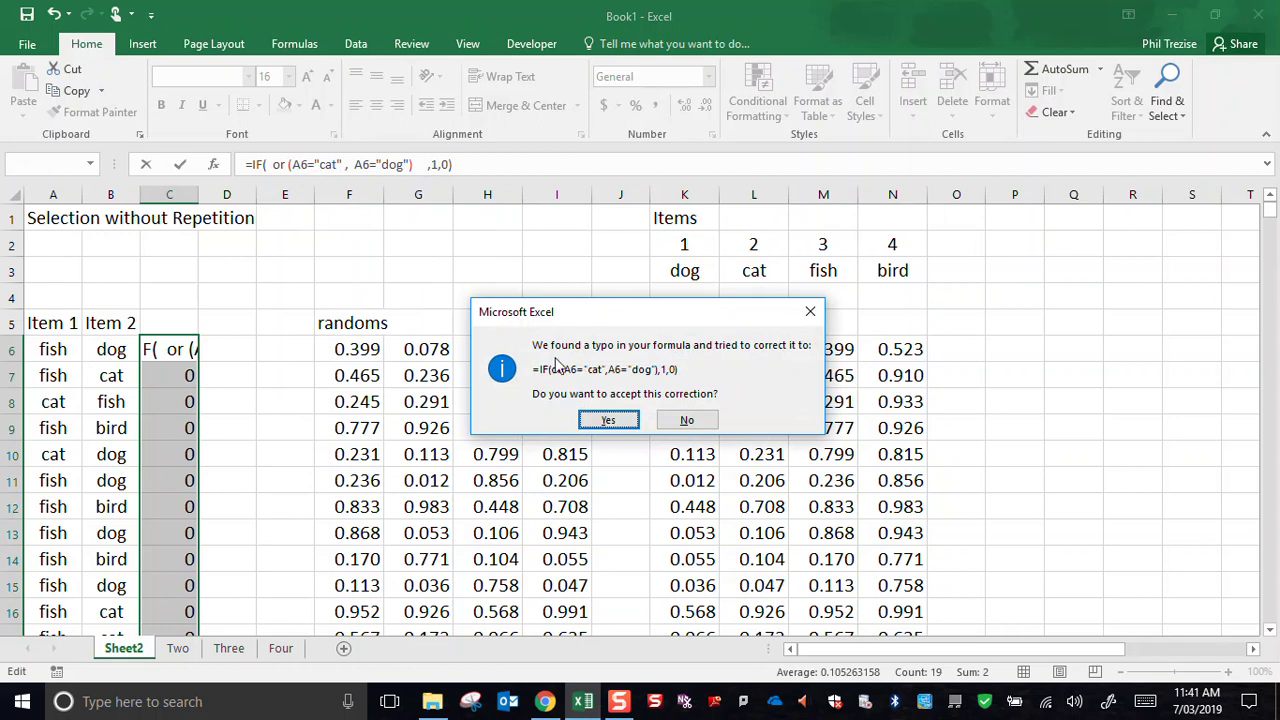
Step: Accept Excel's formula correction, fill the cat-or-dog check down column C, and copy it into D6
left_click(605, 419)
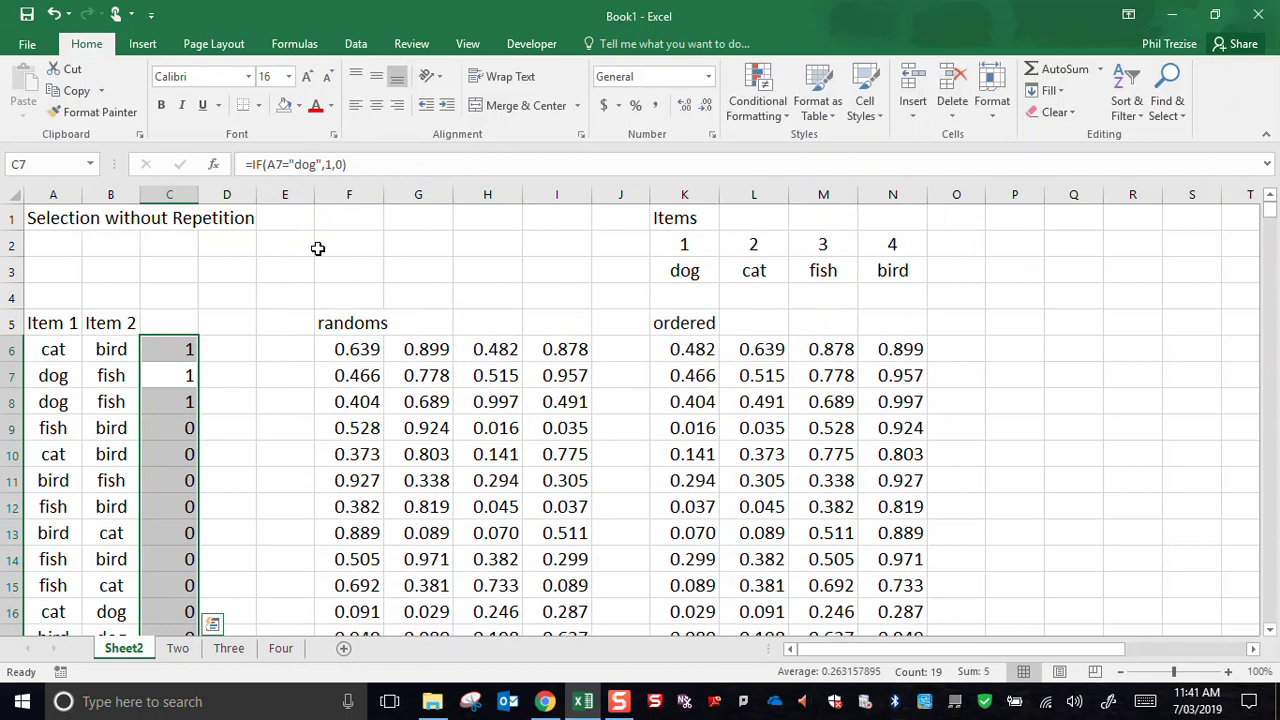
left_click(183, 349)
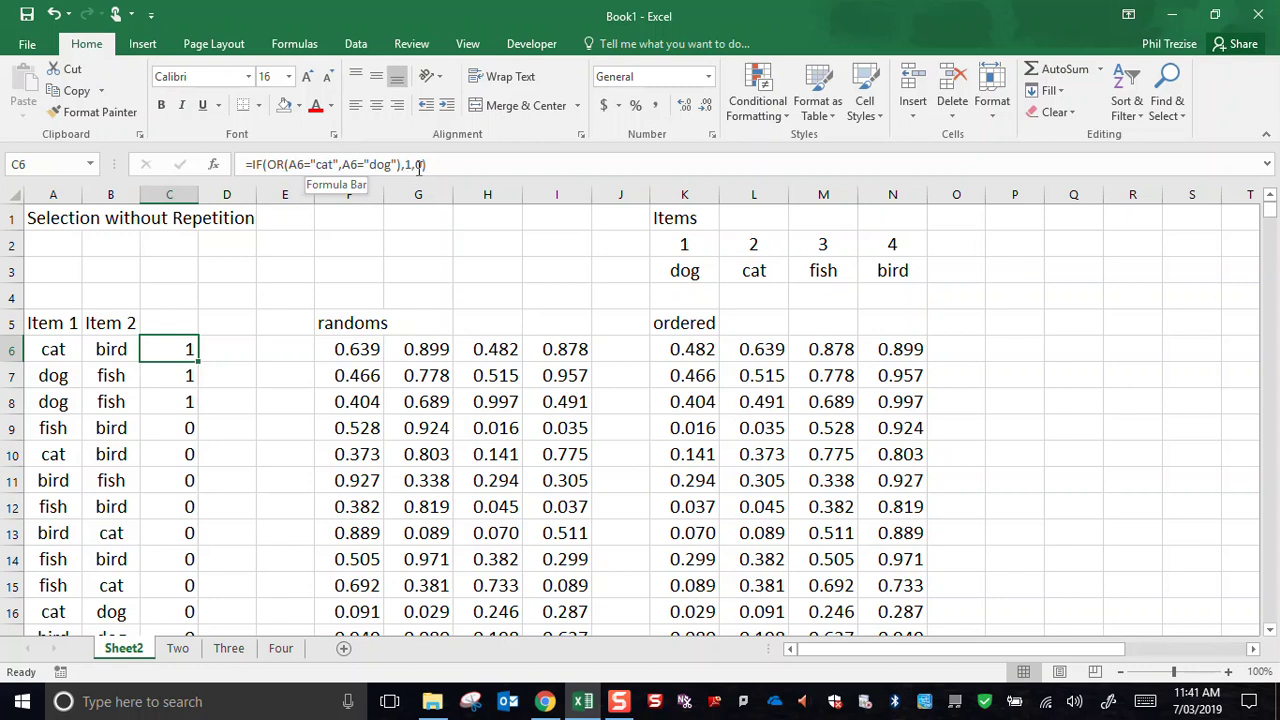
double_click(199, 361)
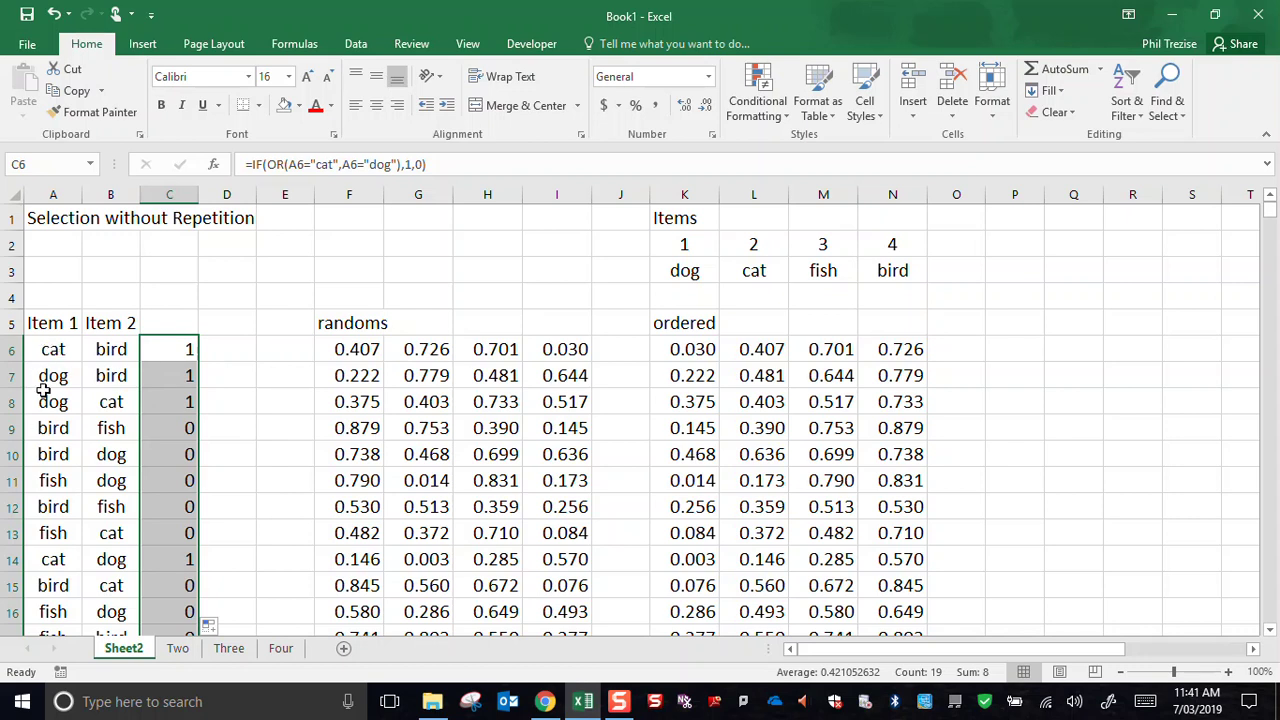
left_click(172, 350)
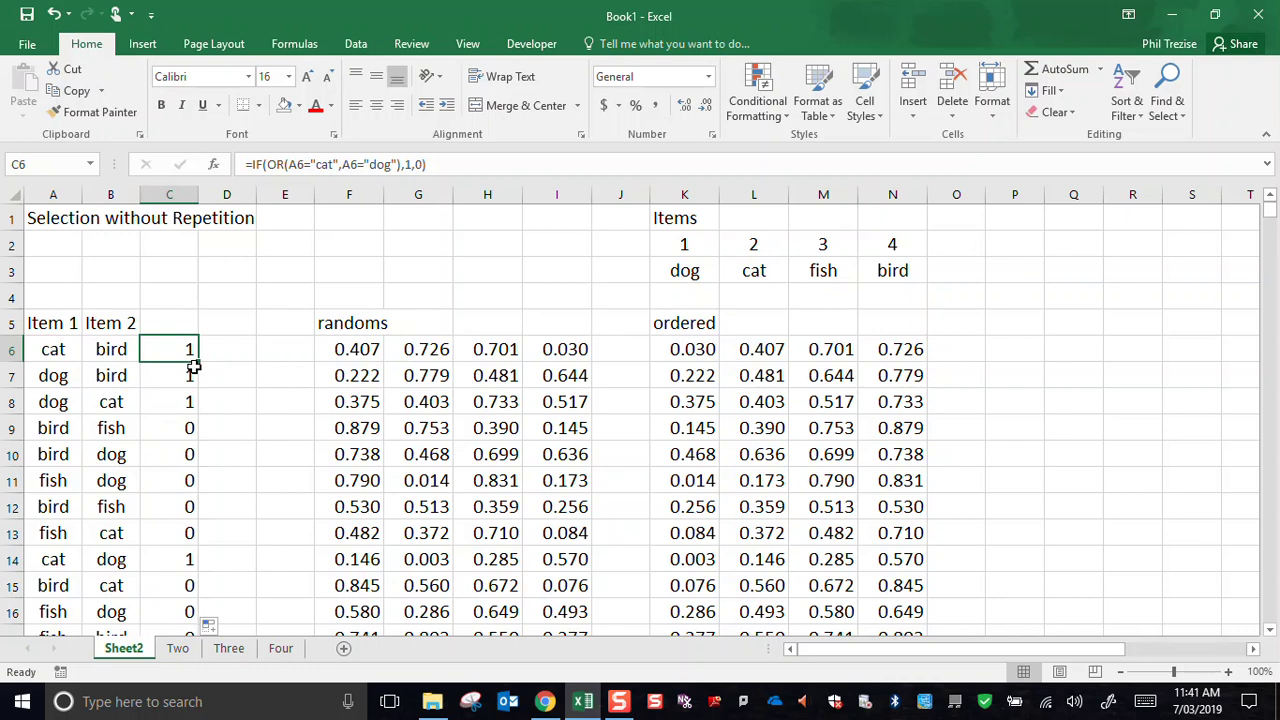
left_click_drag(196, 366, 234, 349)
Step: Fill the Item 2 cat-or-dog check from D6 down all 19 trial rows of column D
left_click(240, 349)
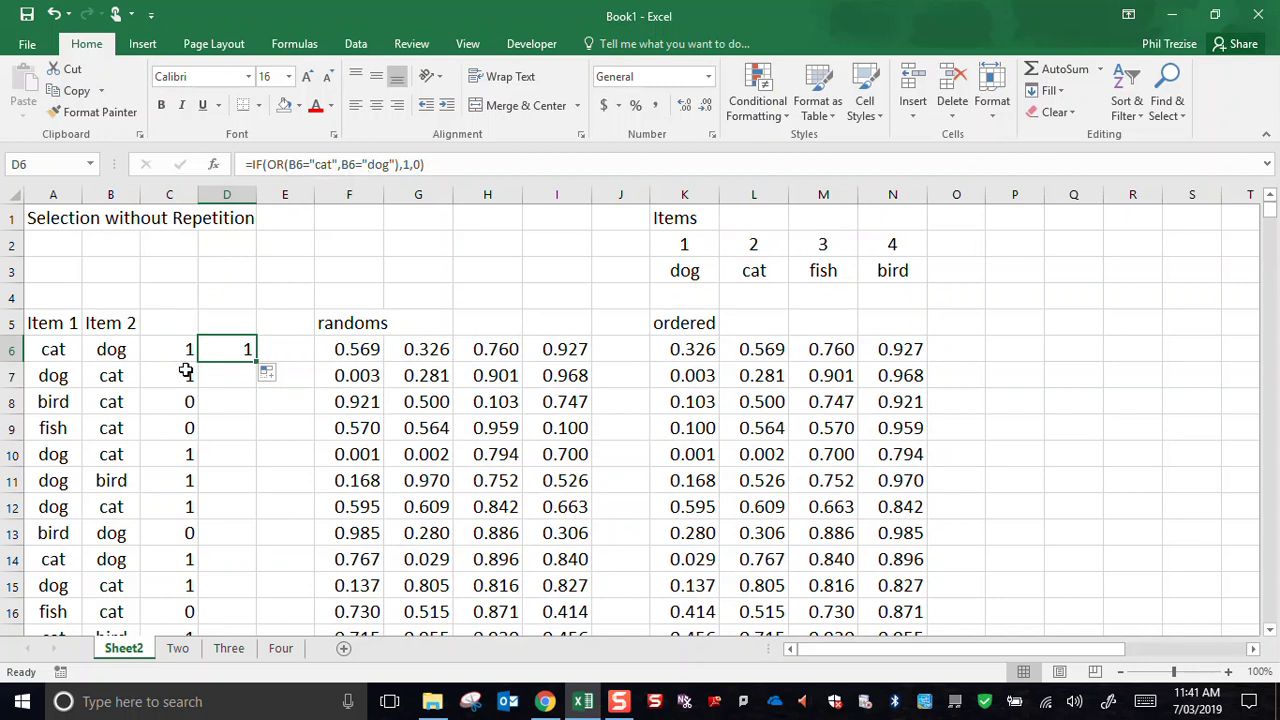
double_click(252, 362)
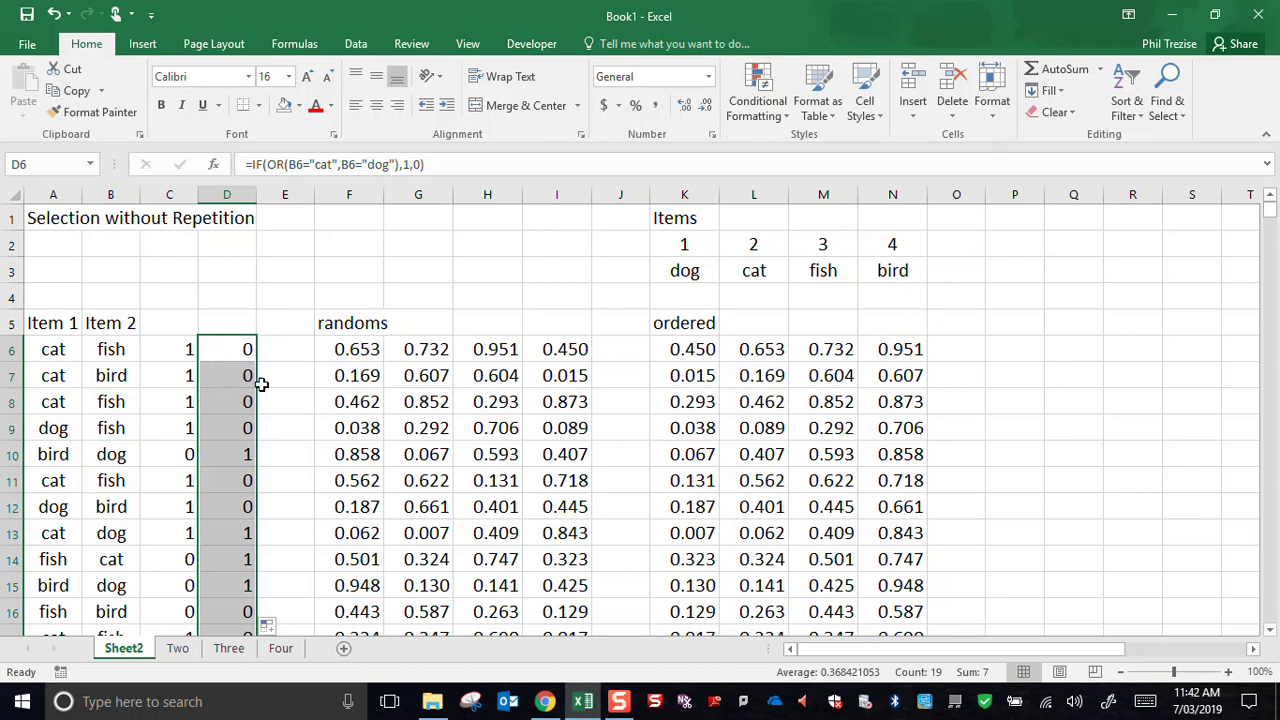
left_click(280, 353)
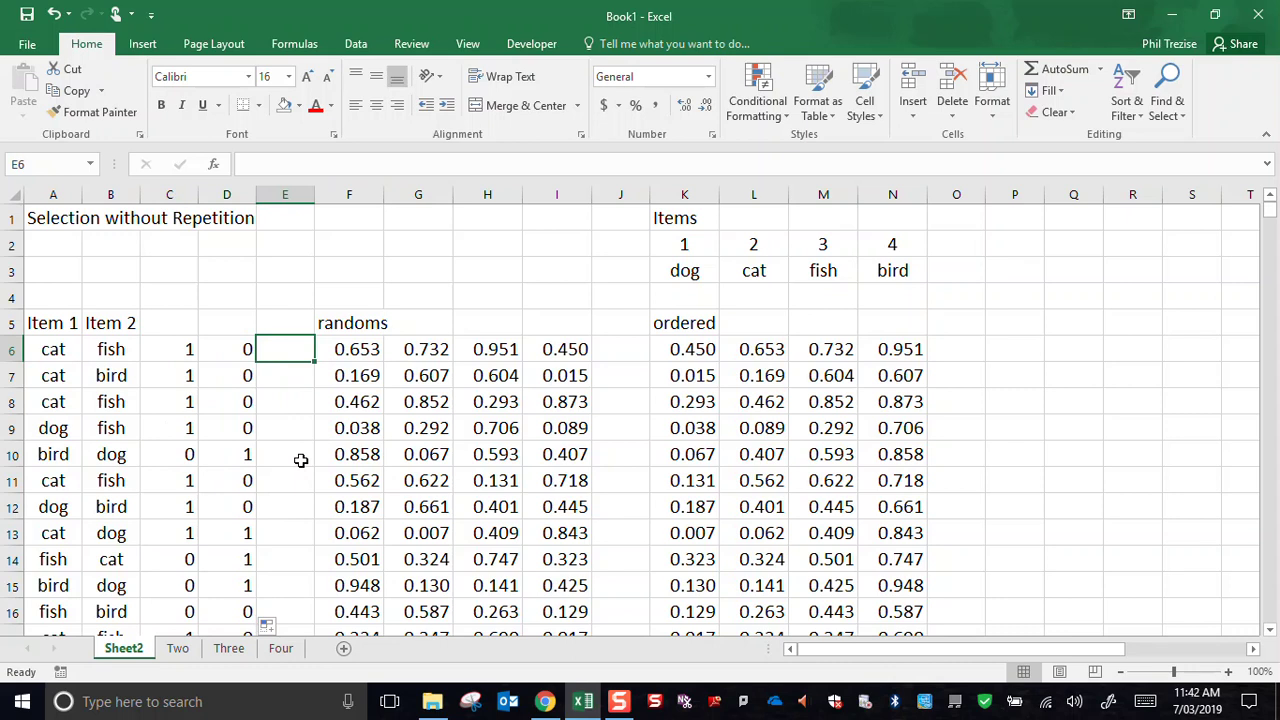
Step: Enter =IF(AND(C6,D6),1,0) in E6 to flag rows where both items pass
type("=")
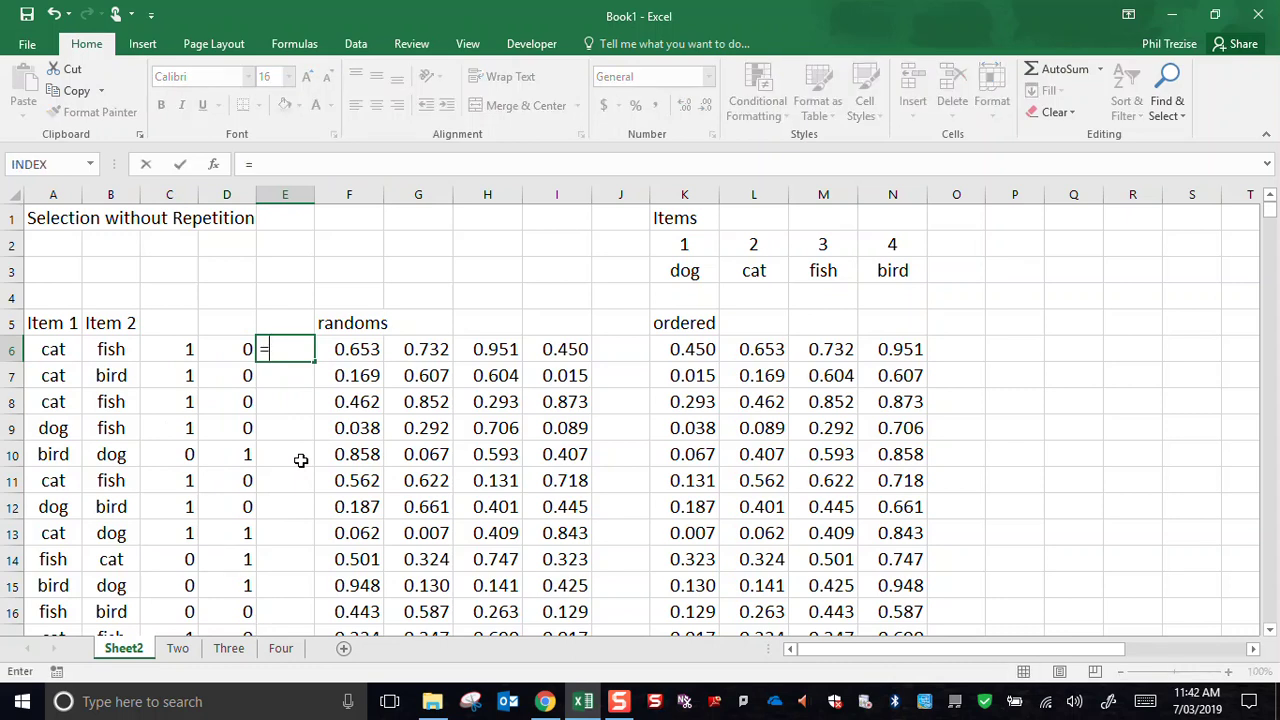
type("if(")
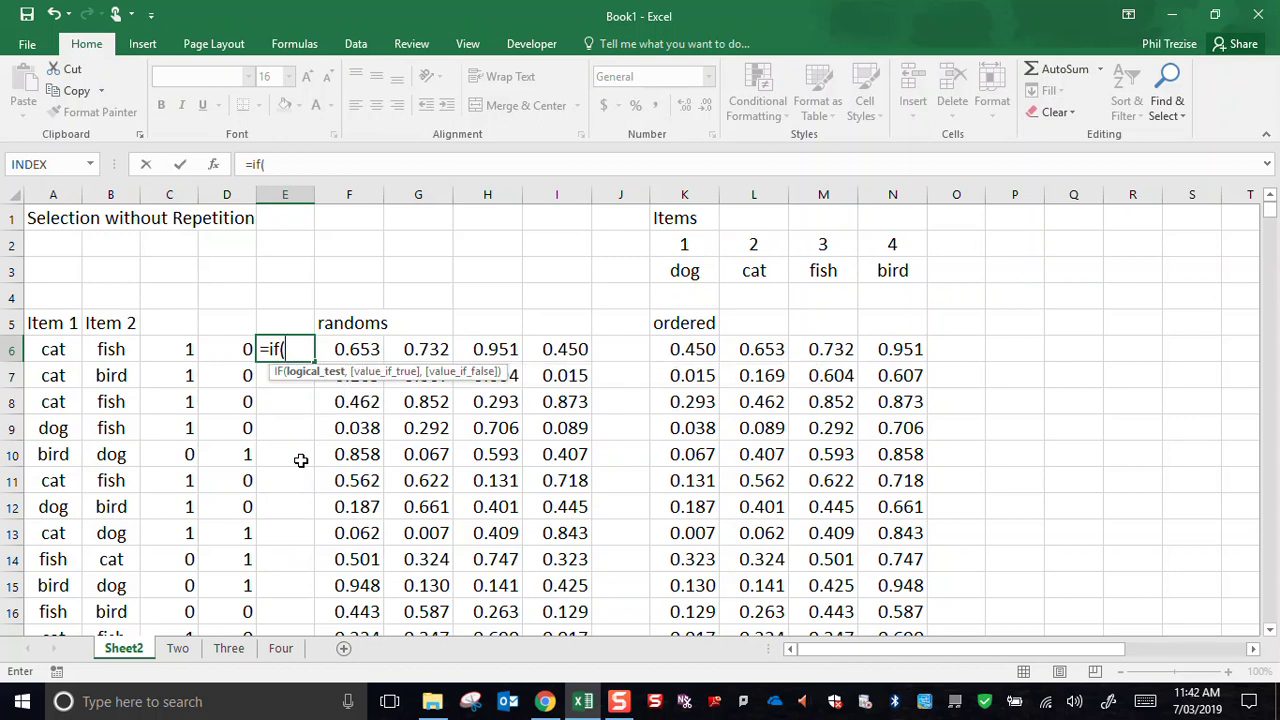
type(" and(")
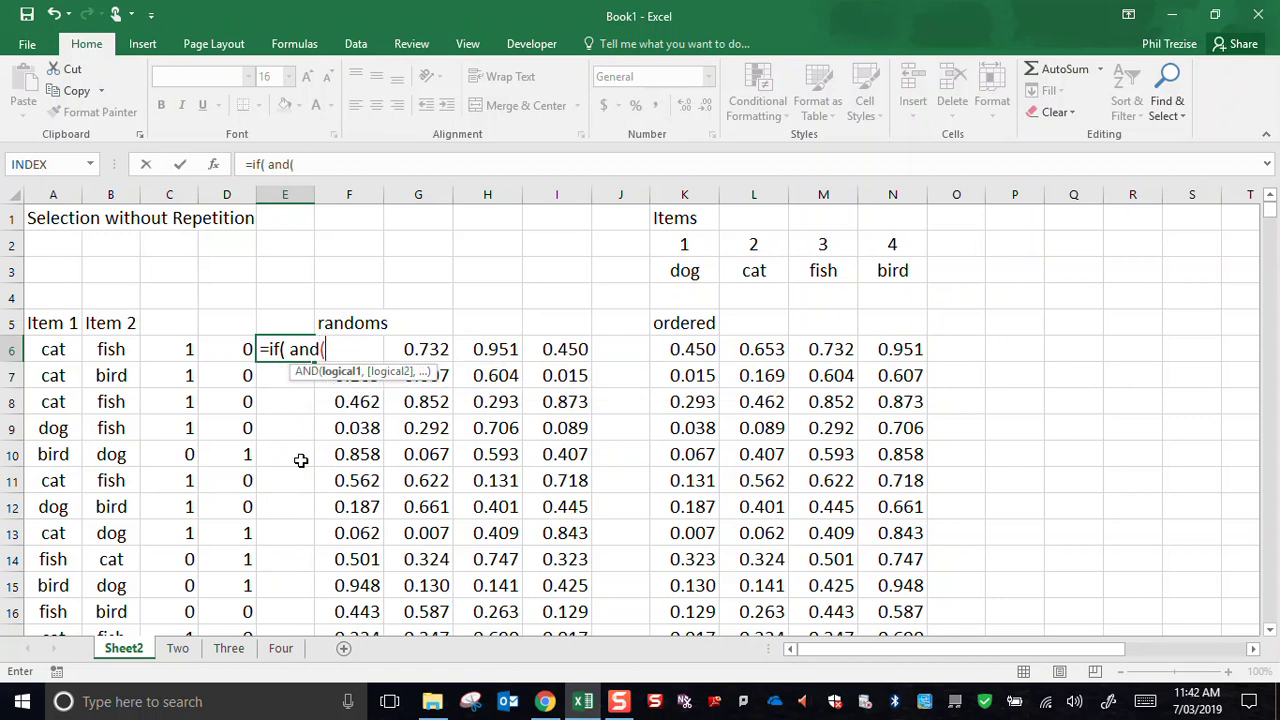
left_click(182, 349)
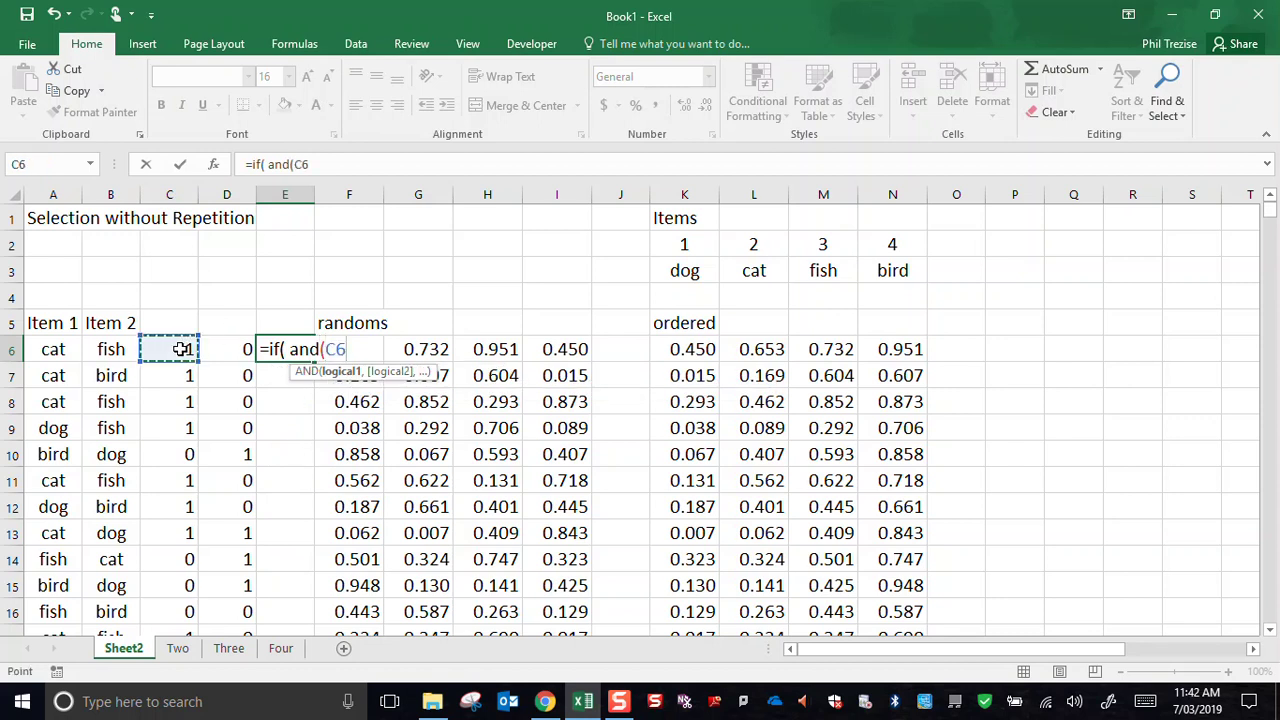
type(",")
left_click(212, 347)
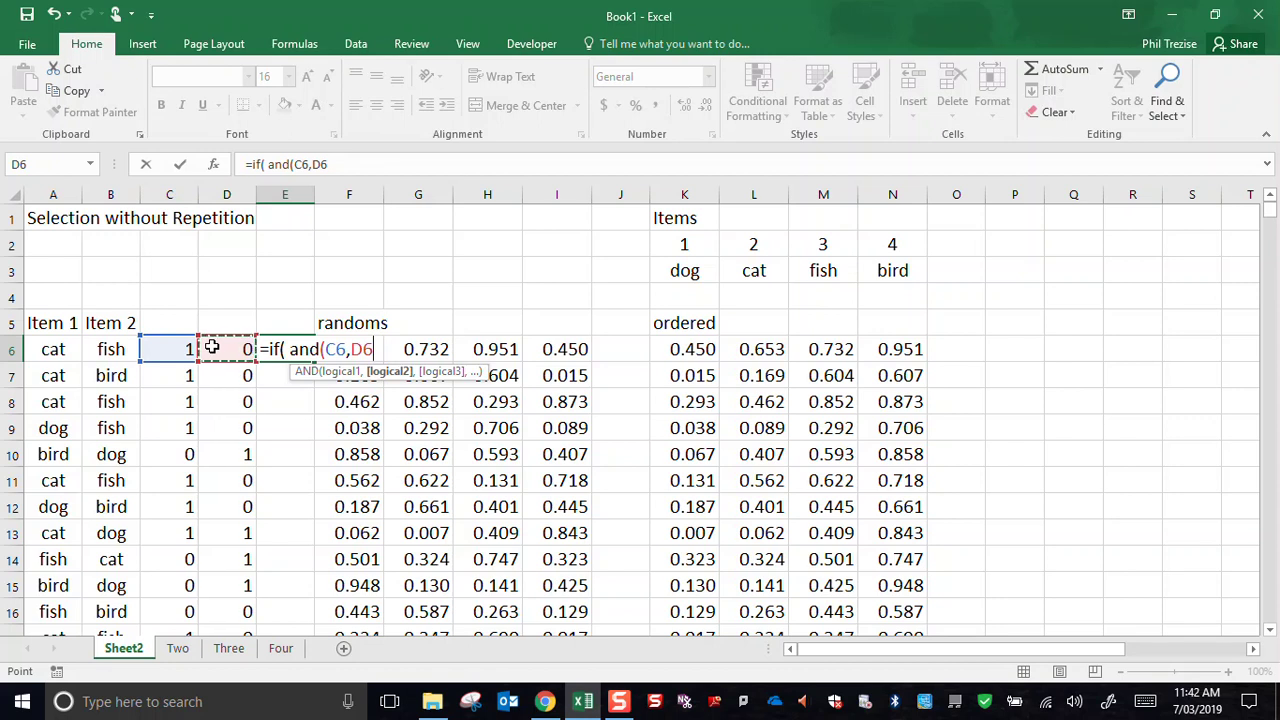
type(")")
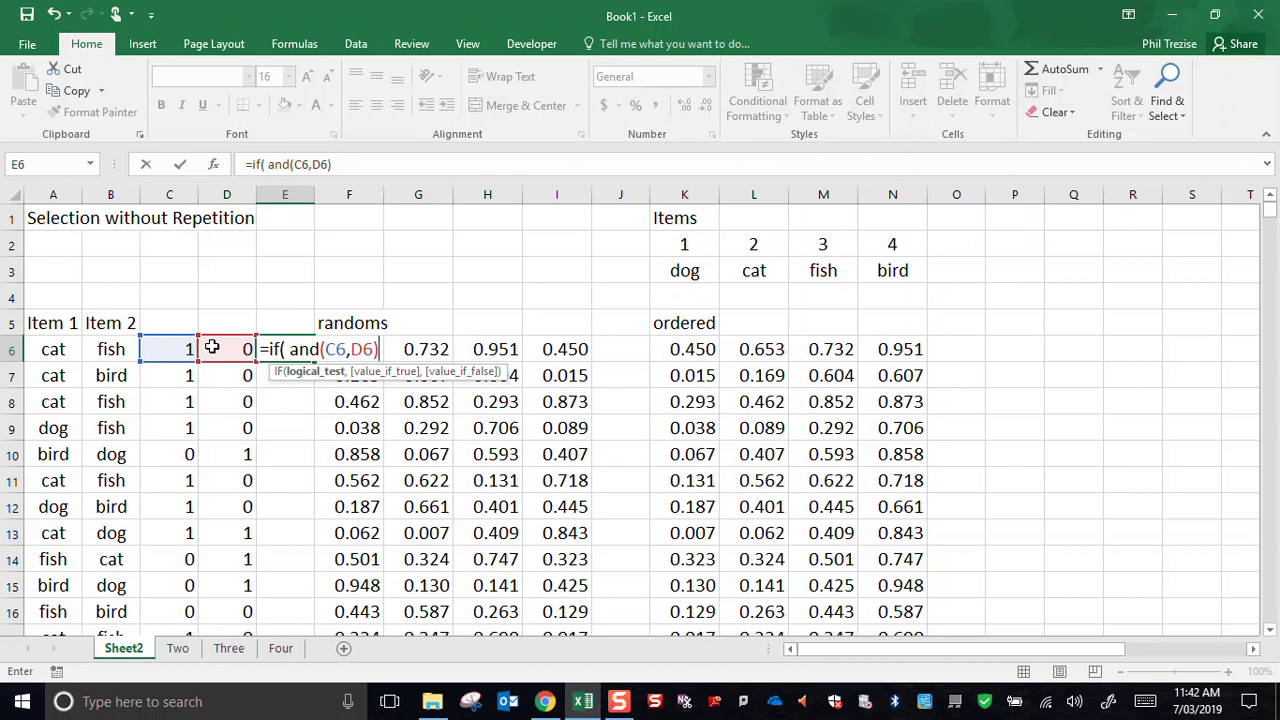
type(",1,0")
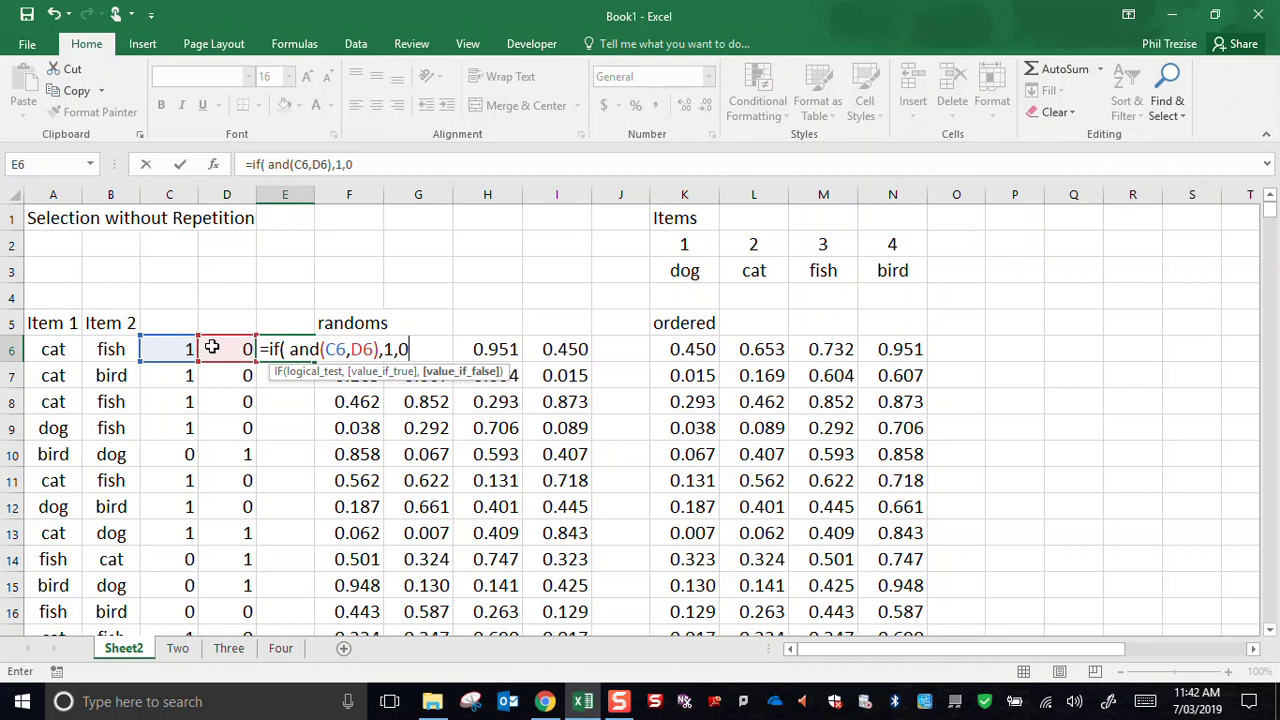
type(")")
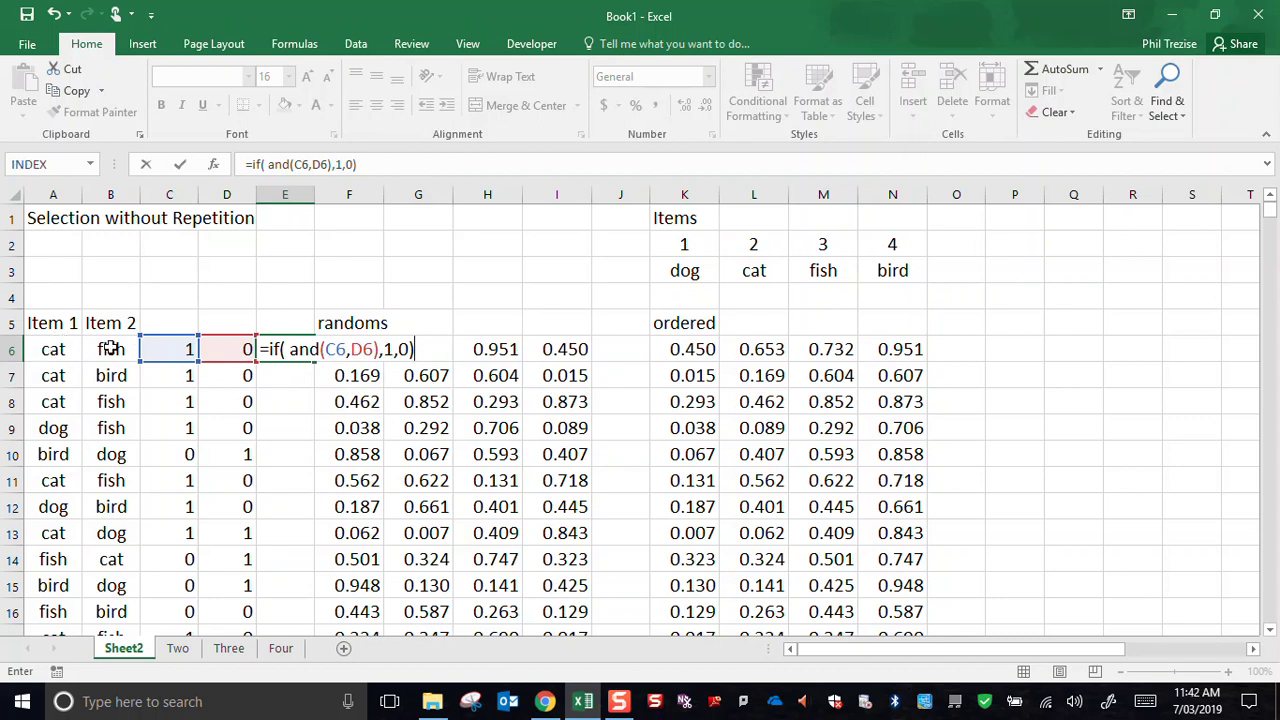
key("Return")
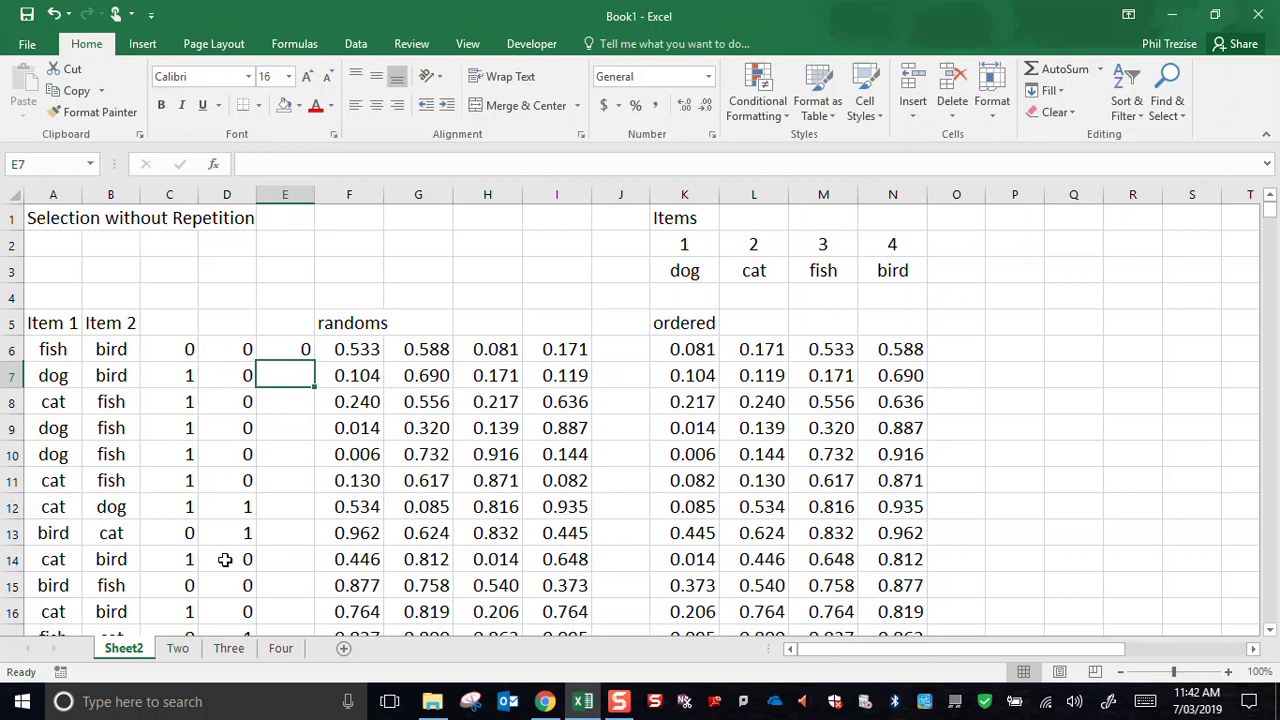
Step: Fill the E6 success formula down to E24 and inspect copied cells such as E16
left_click(284, 354)
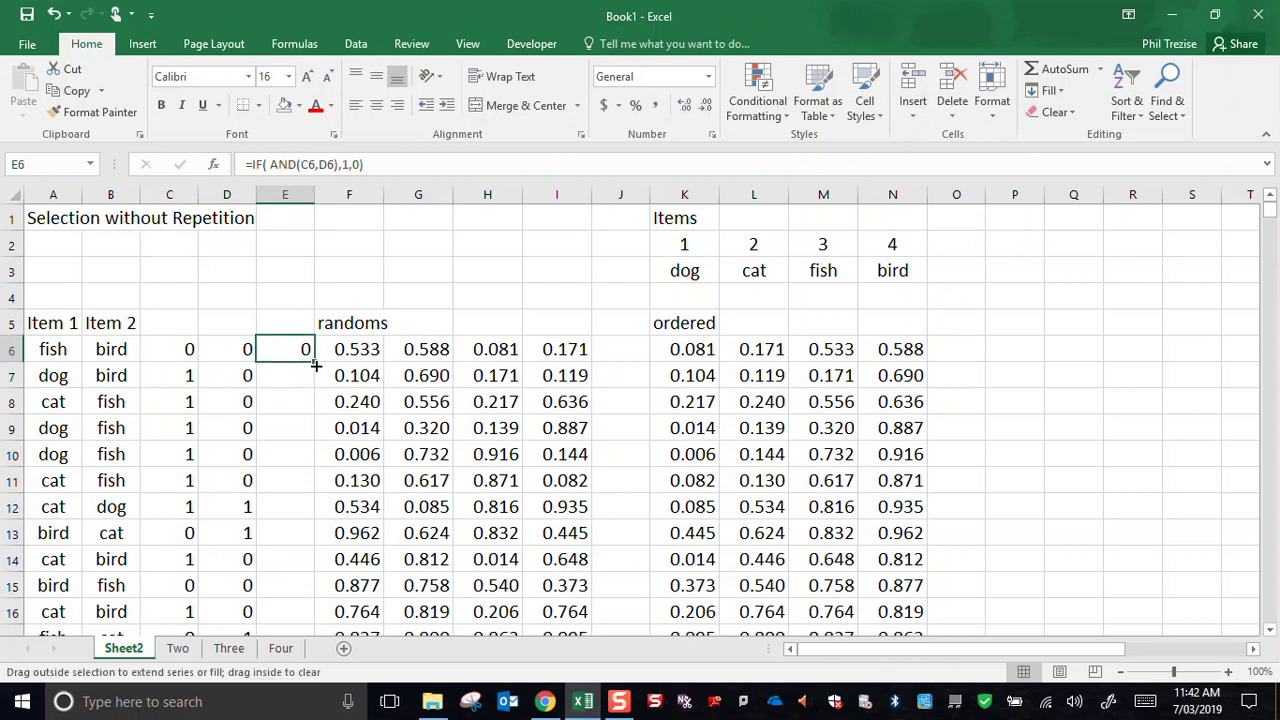
double_click(311, 366)
left_click(290, 356)
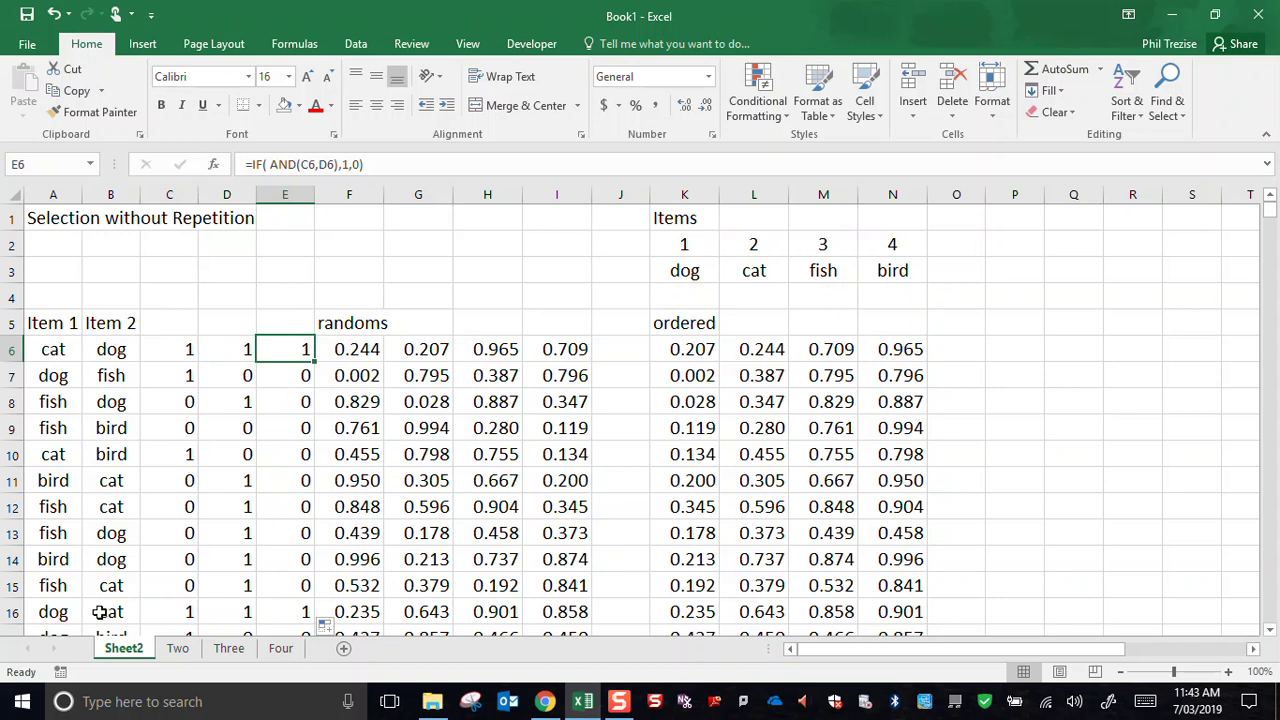
left_click(281, 615)
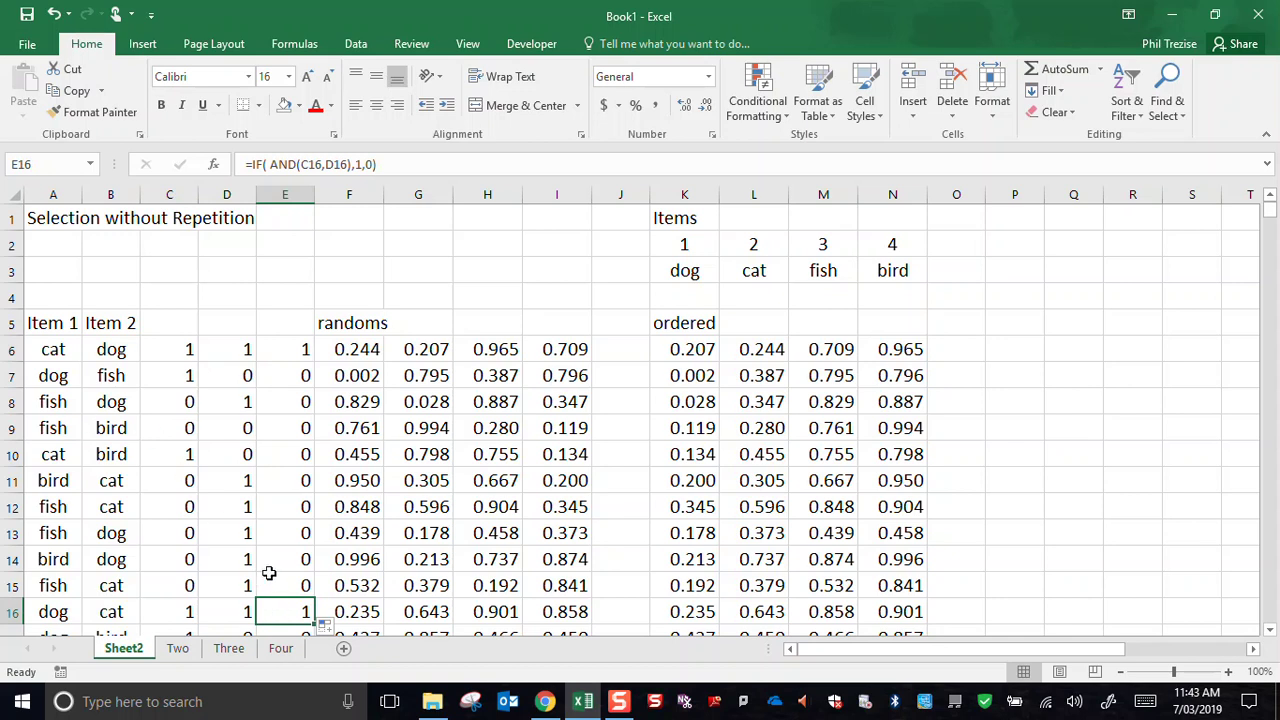
left_click_drag(286, 349, 290, 628)
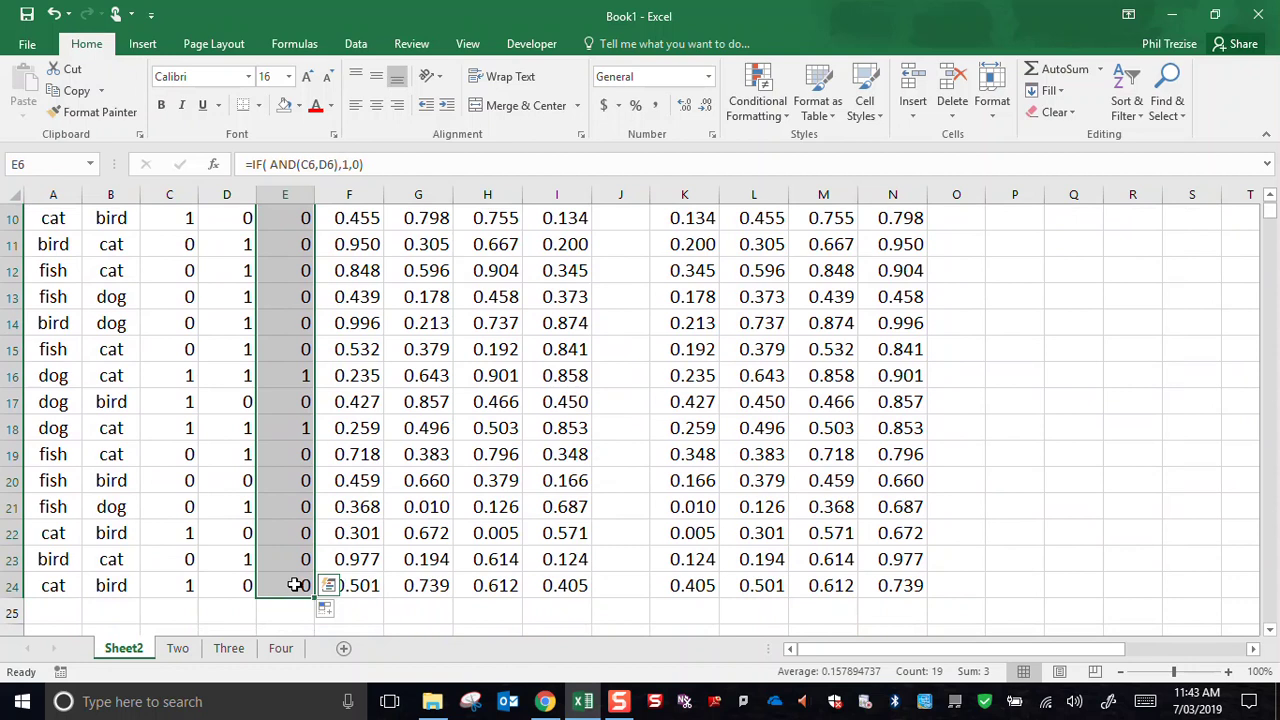
scroll(290, 515, "up", 3)
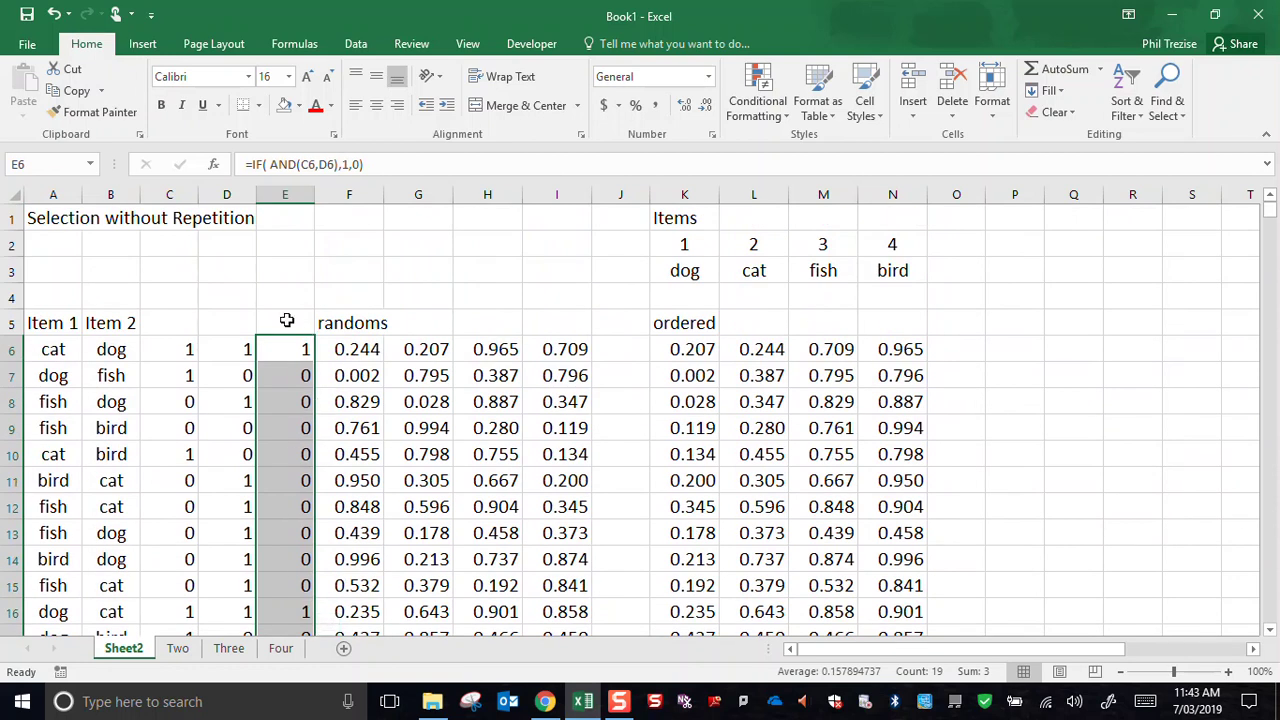
Step: Enter =SUM(E6:E24) in E3 to total the success flags
left_click(280, 272)
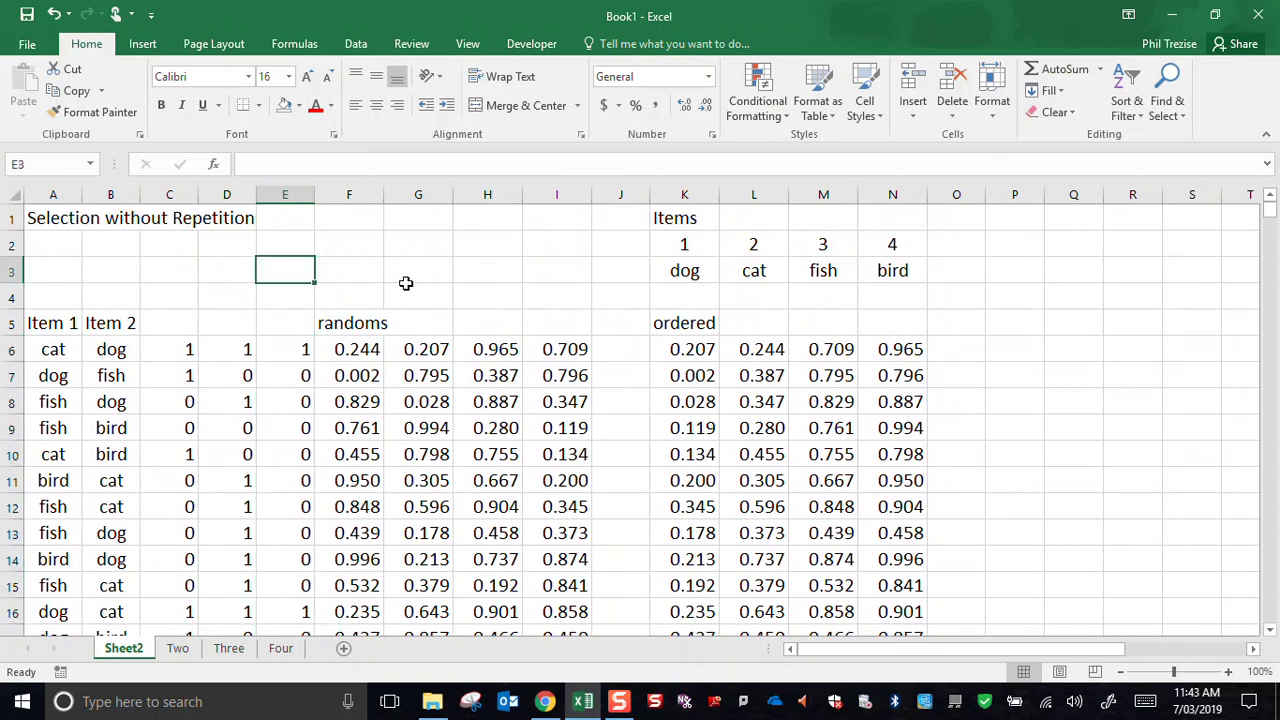
type("=sum(")
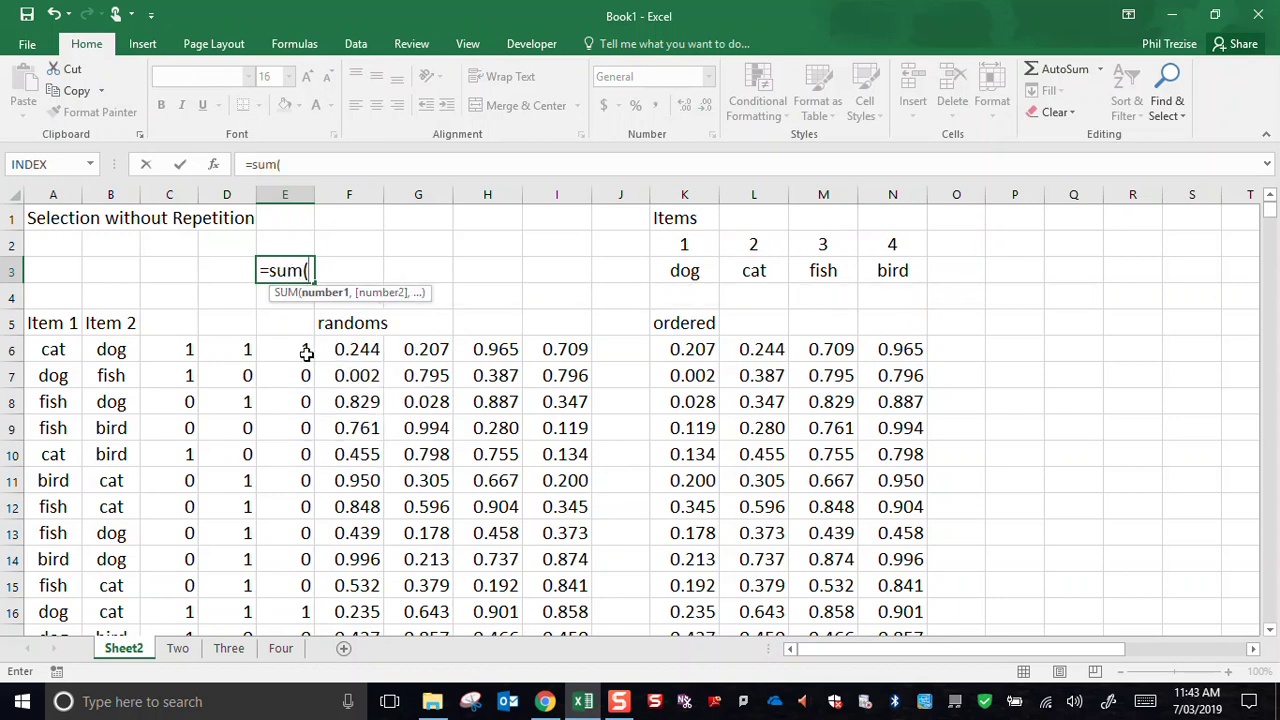
left_click_drag(300, 350, 297, 510)
key("Return")
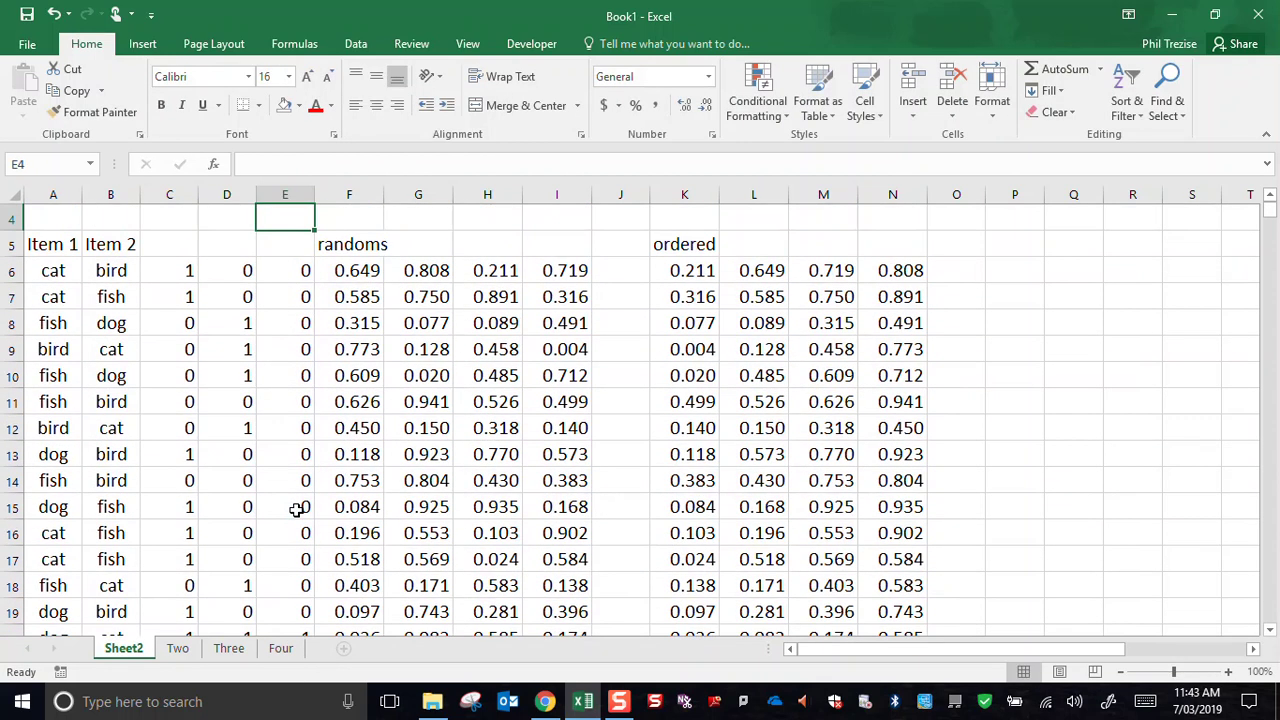
scroll(297, 510, "up", 1)
left_click(268, 272)
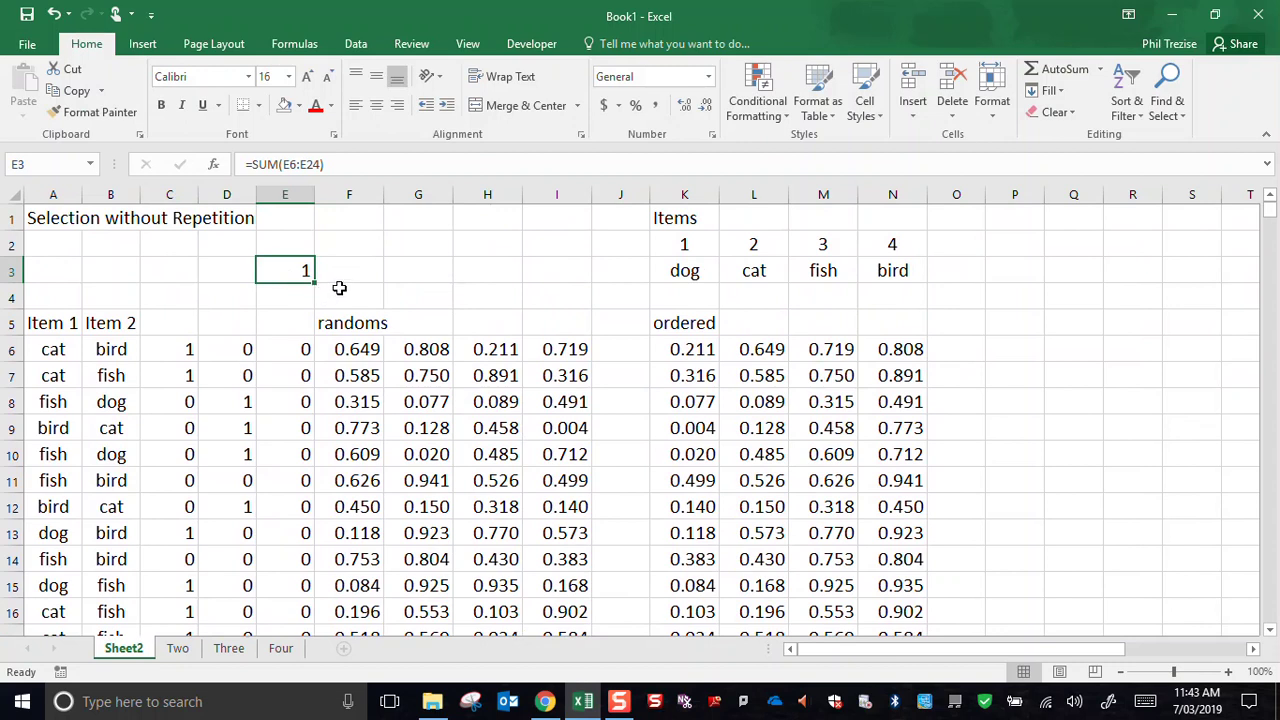
Step: Add the headings 'success' in E2 and 'total' in F2
left_click(294, 244)
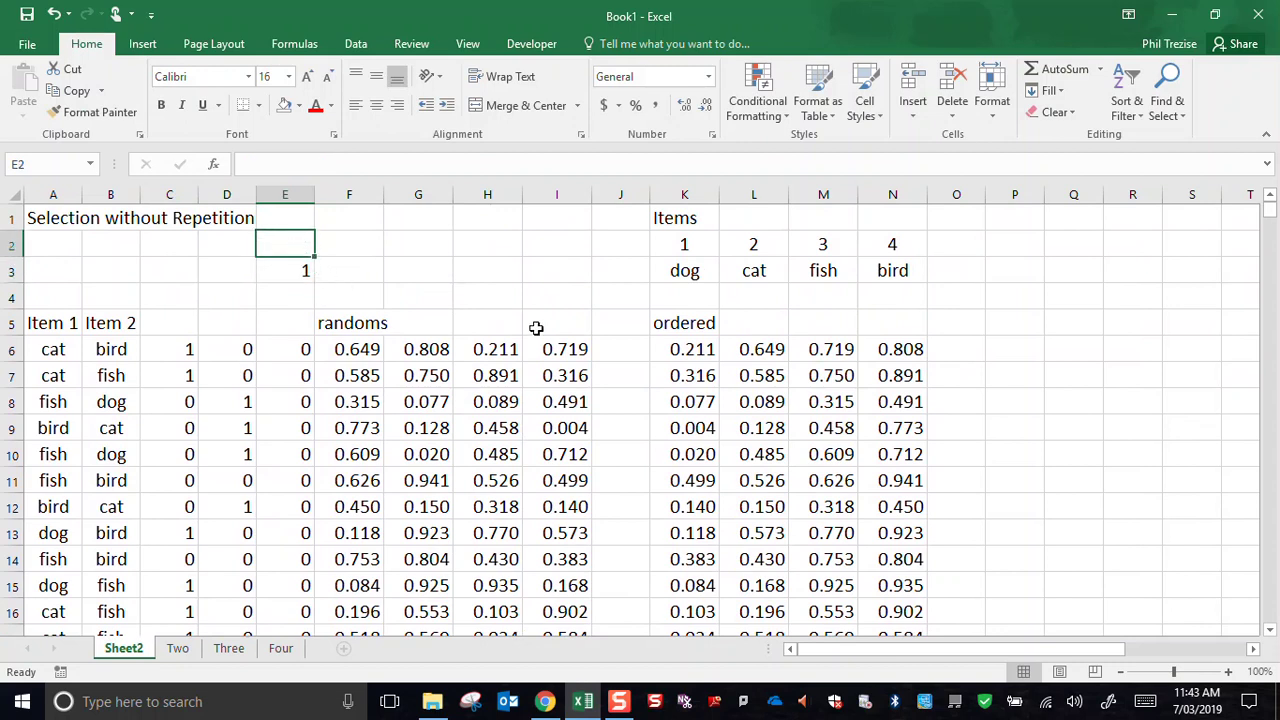
type("success")
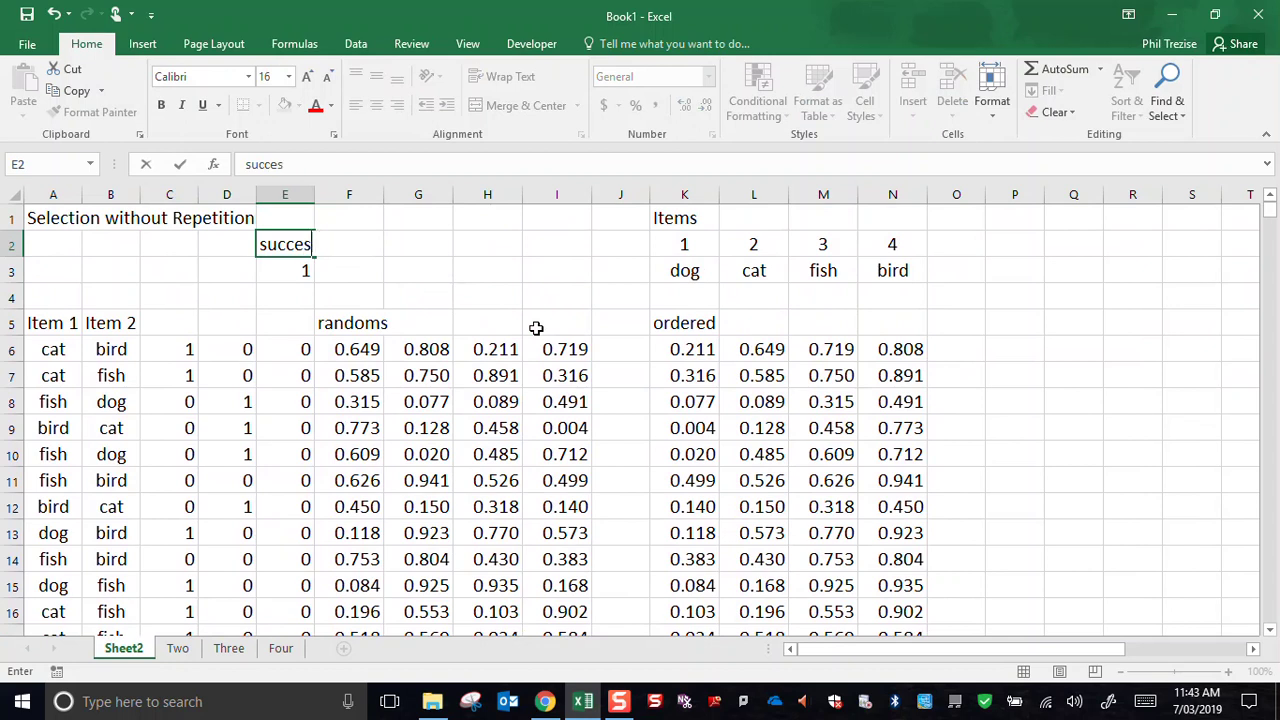
key("ctrl+Return")
key("Tab")
type("total")
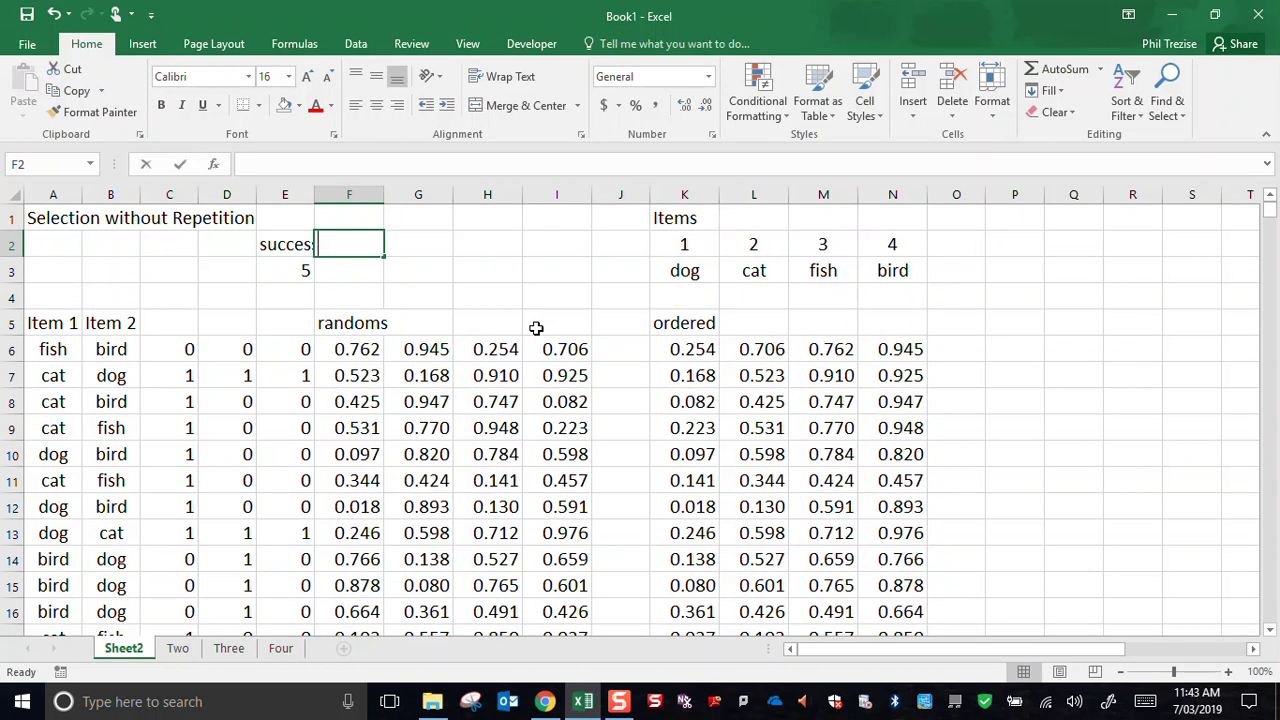
key("Return")
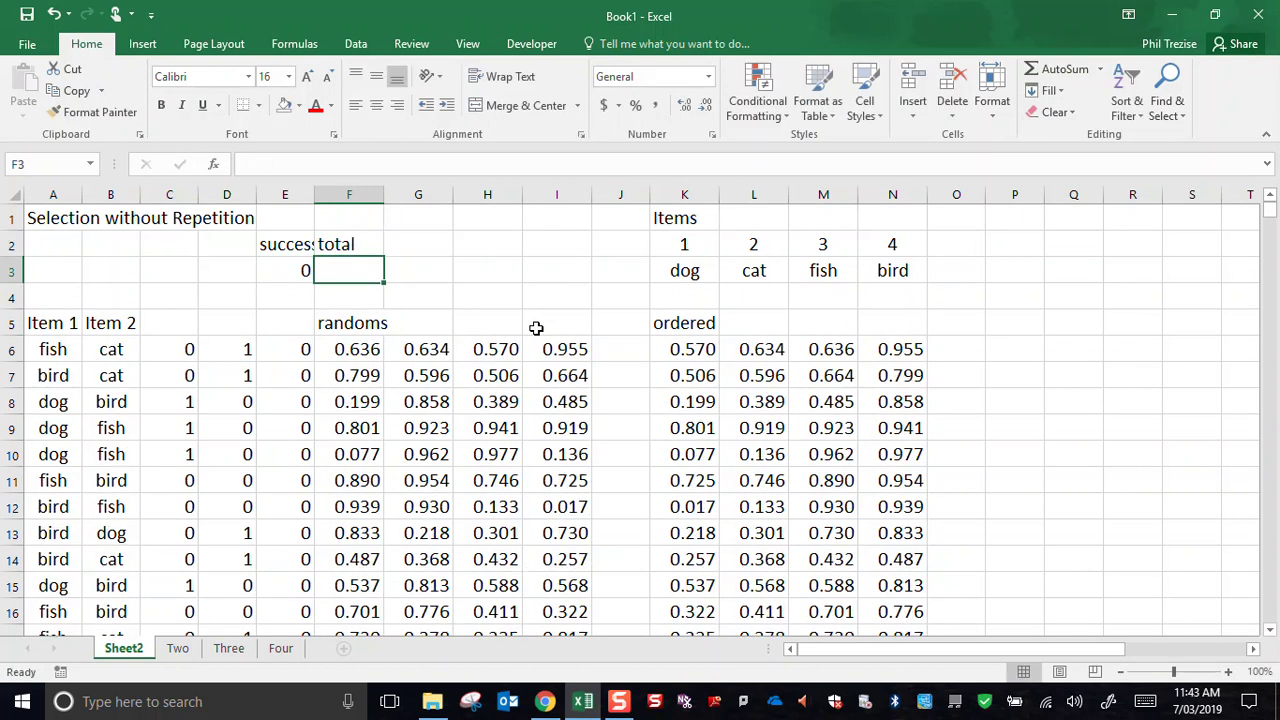
Step: Enter =COUNT(E6:E24) in F3 to count the 19 trials
type("=")
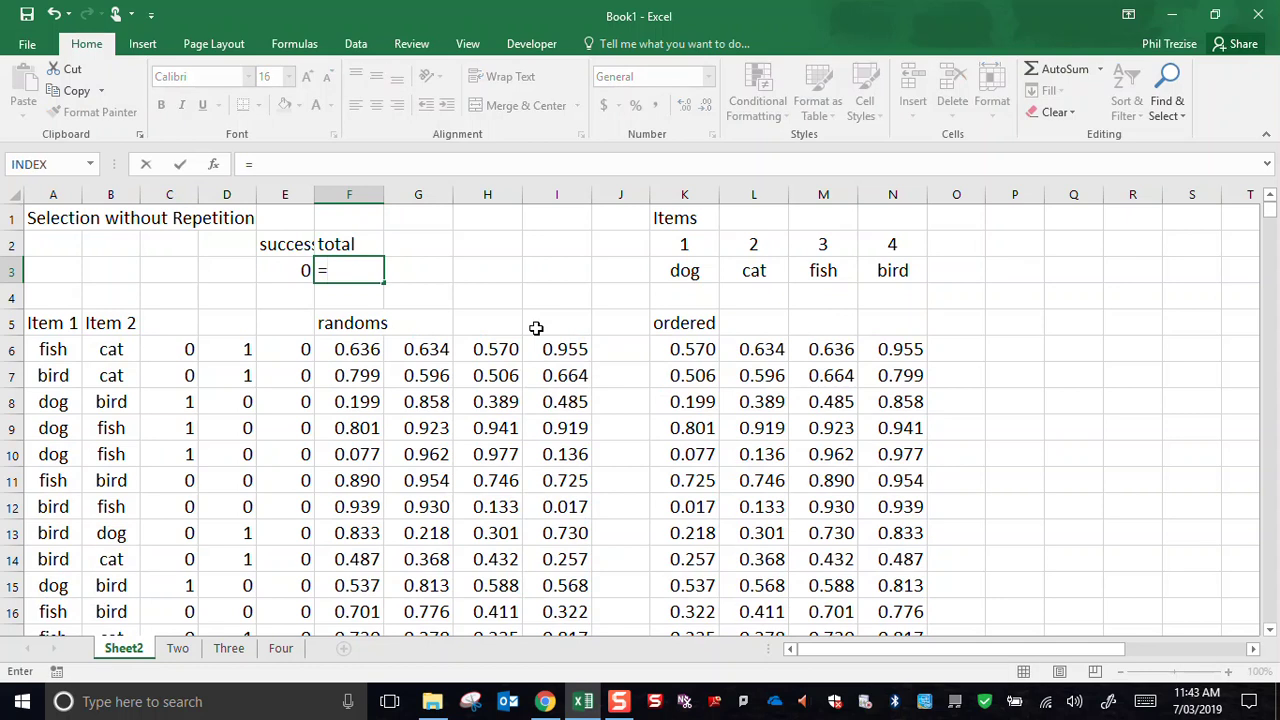
type("count(")
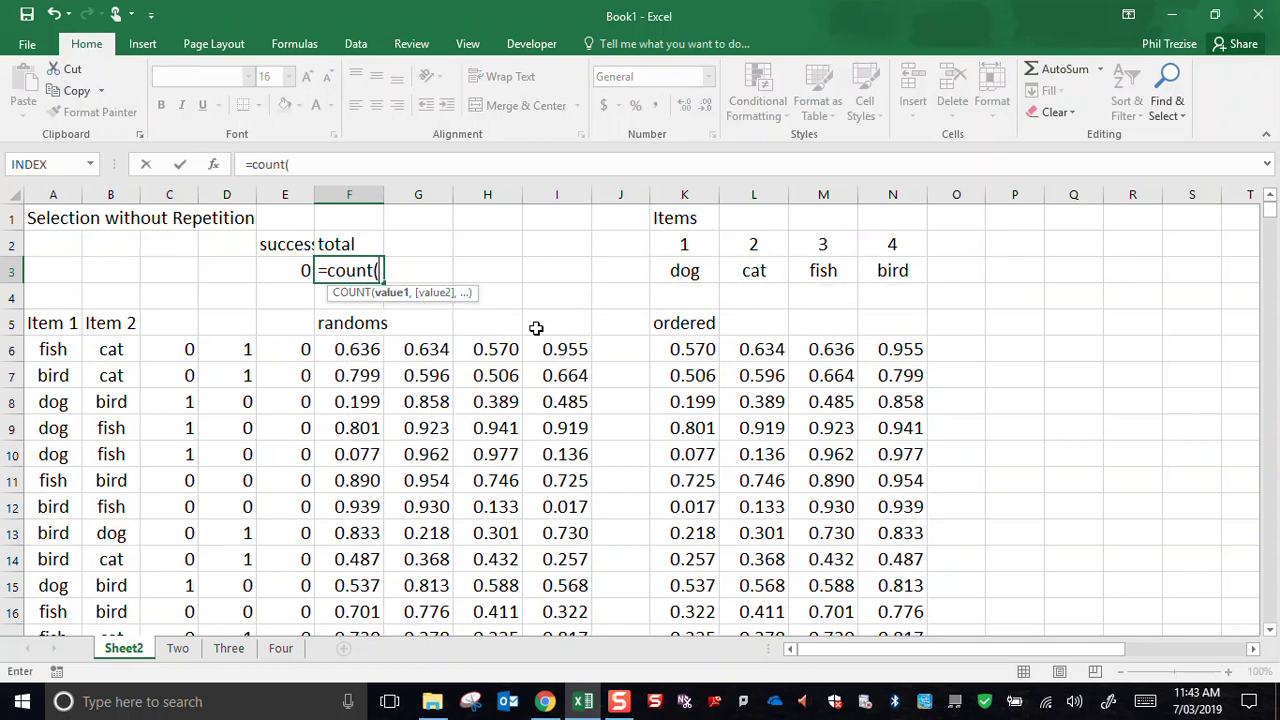
left_click_drag(280, 344, 305, 598)
type(")")
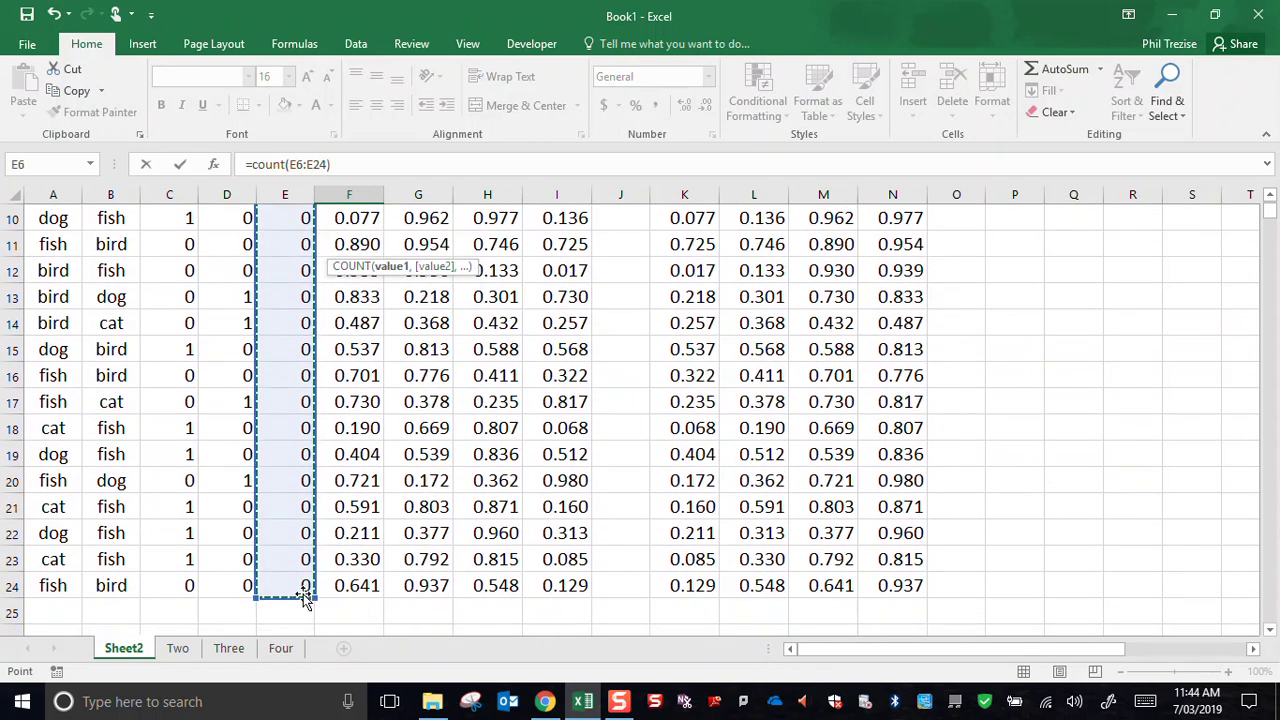
key("ctrl+Return")
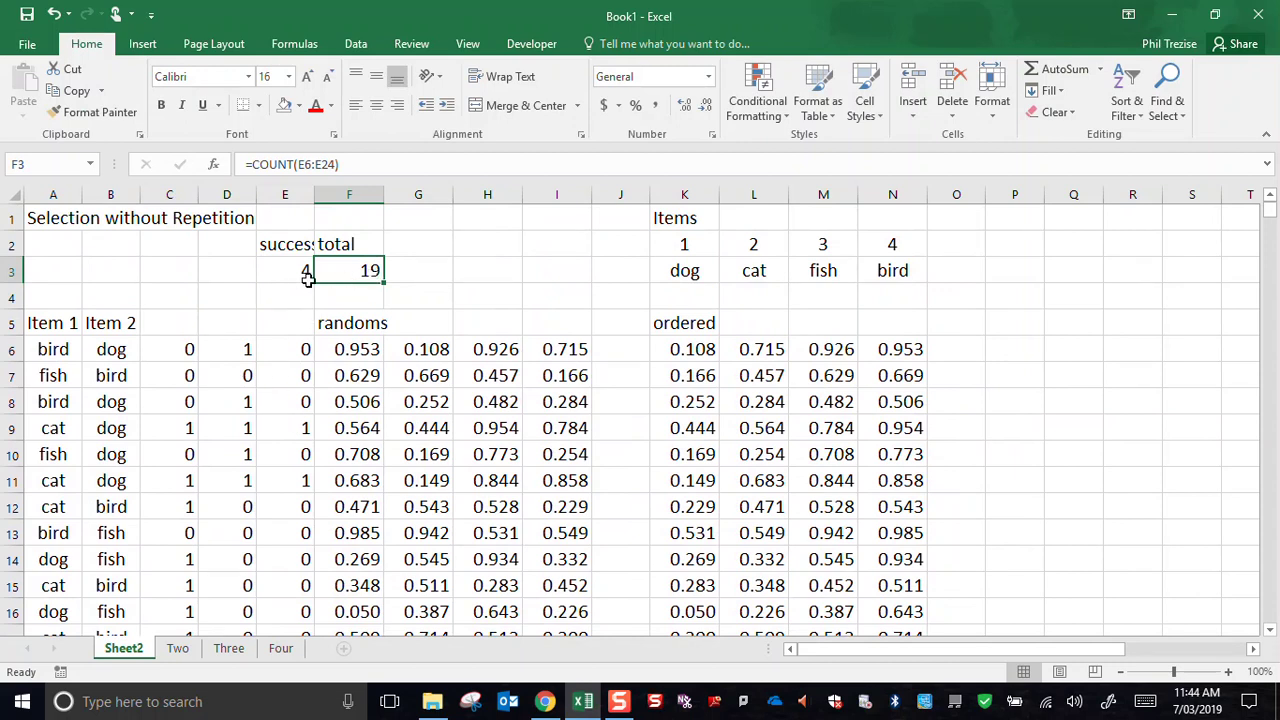
Step: Add the heading 'P(succ)' in G2
left_click(421, 244)
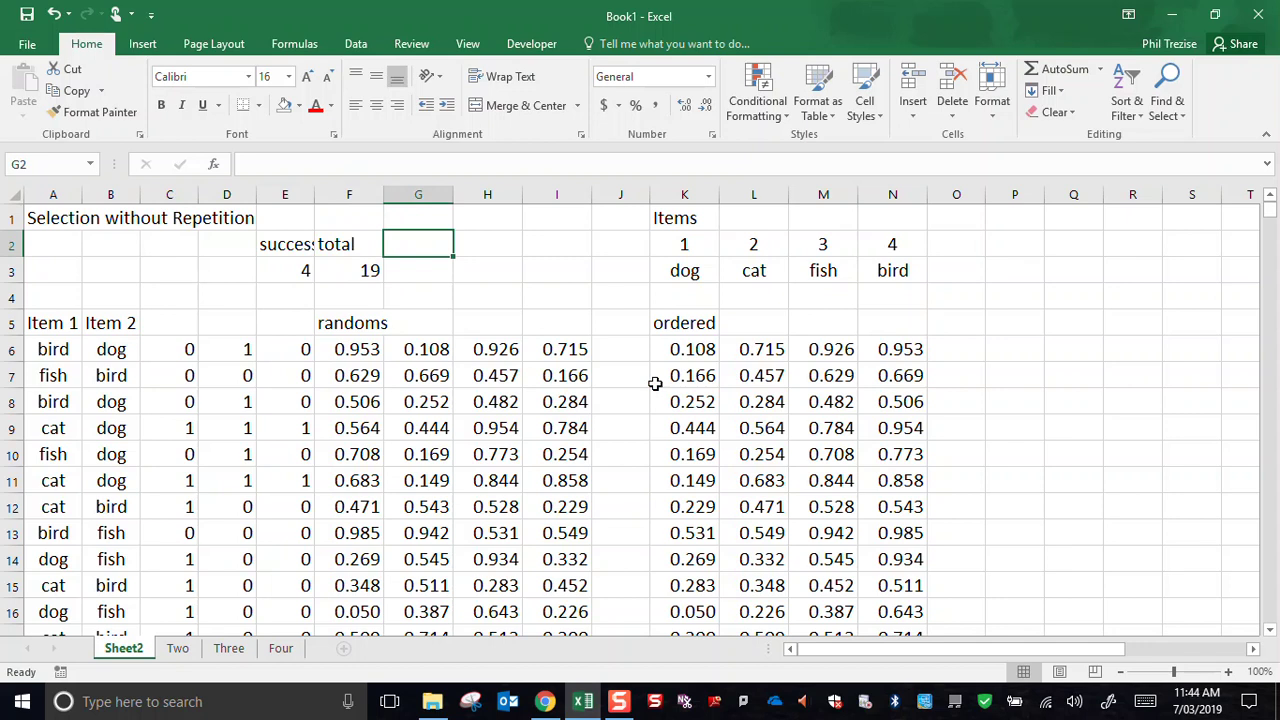
type("P(s")
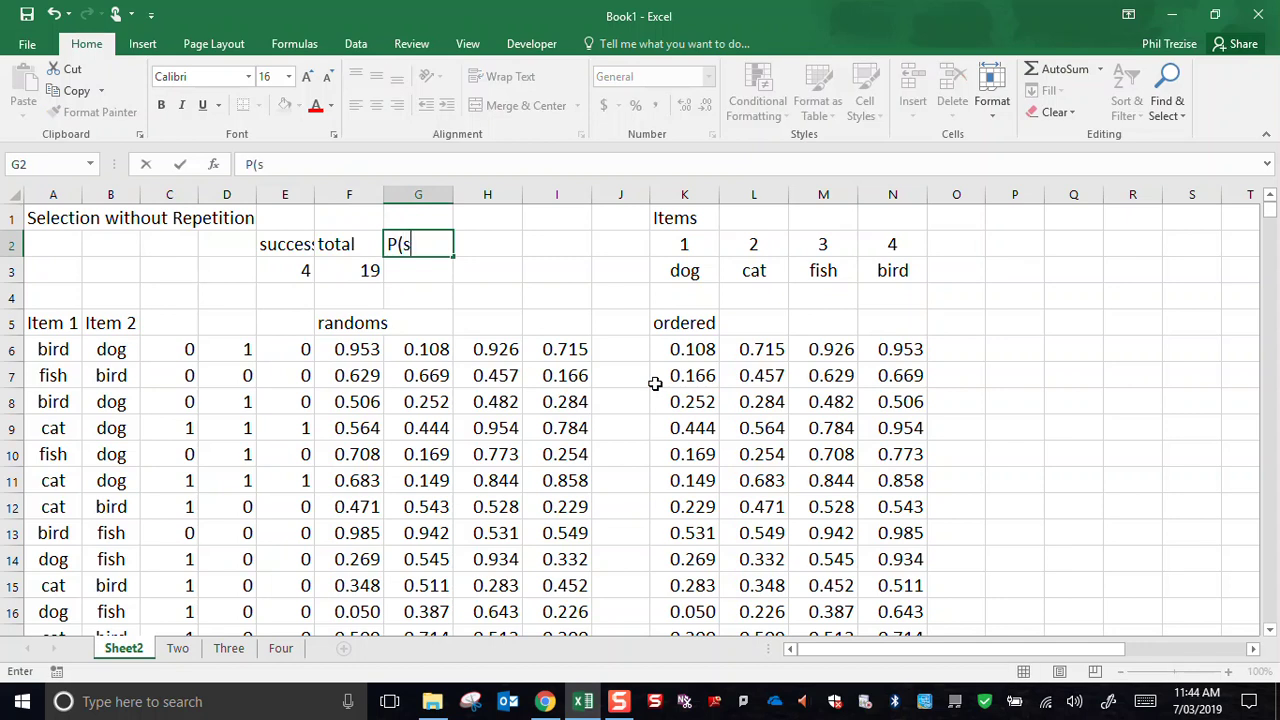
type("ucc)")
key("Return")
Step: Enter =E3/F3 in G3, giving a success probability of 0.1053
type("=")
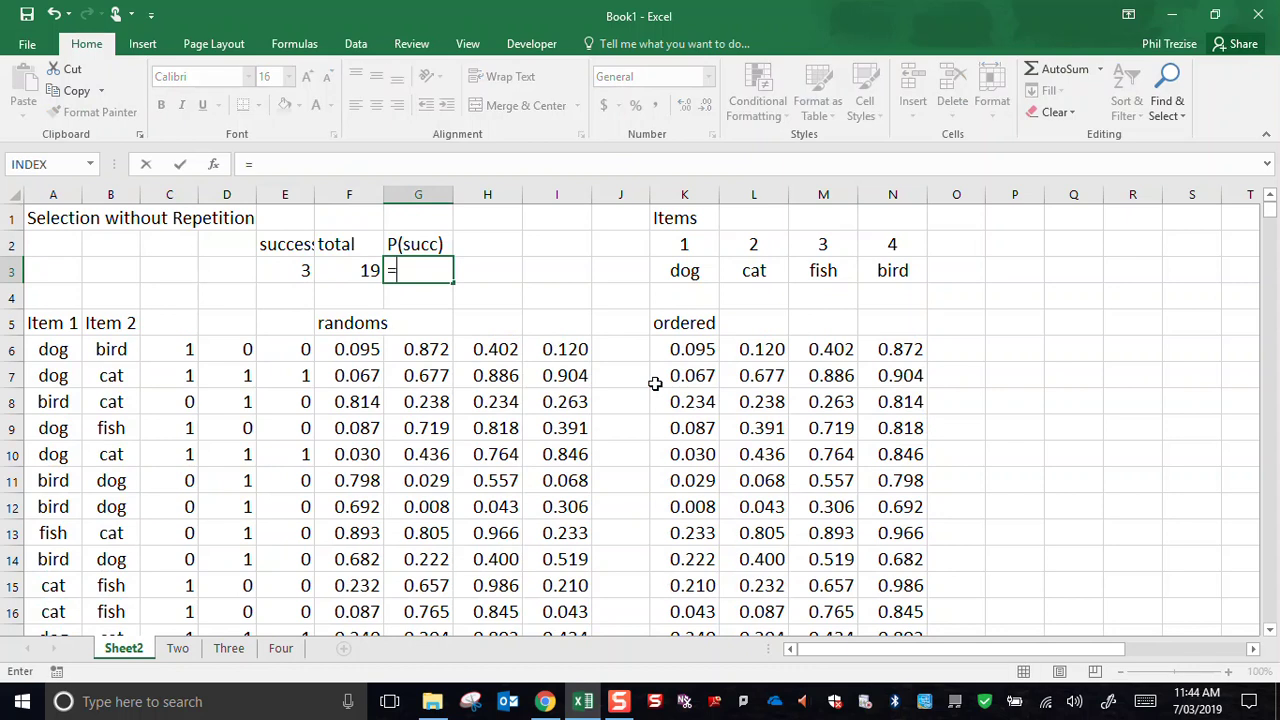
left_click(281, 269)
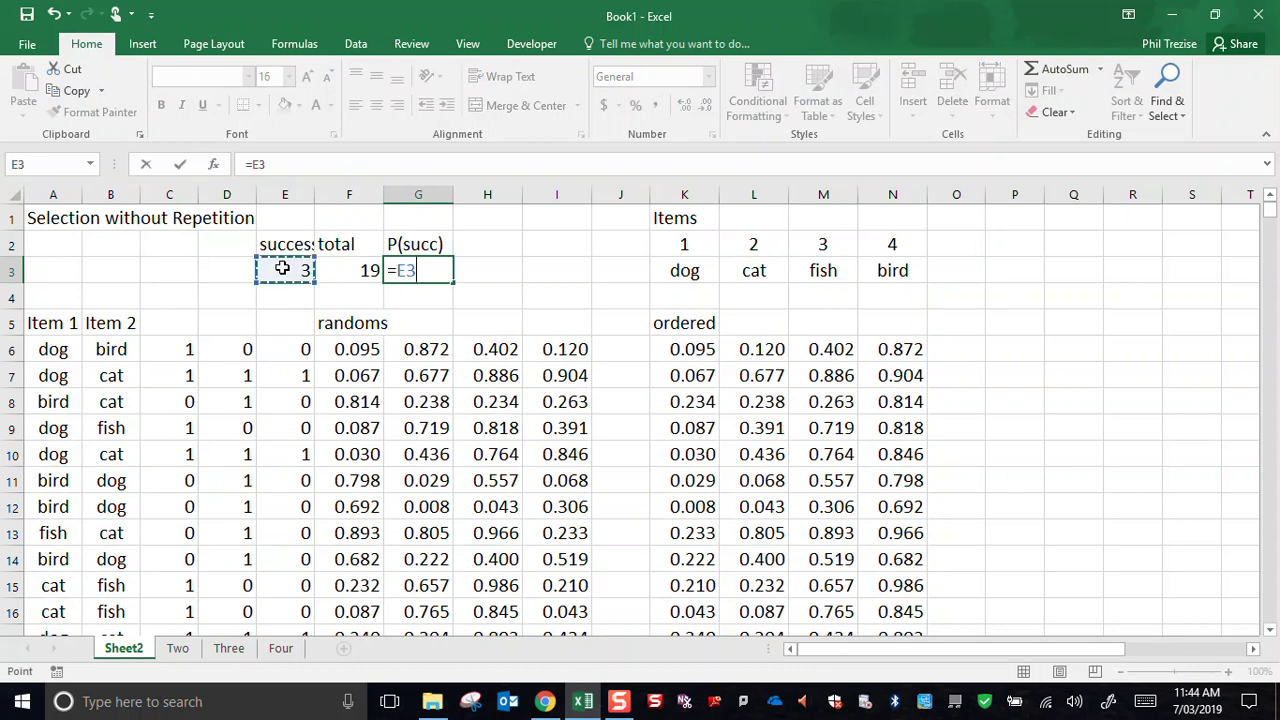
type("/")
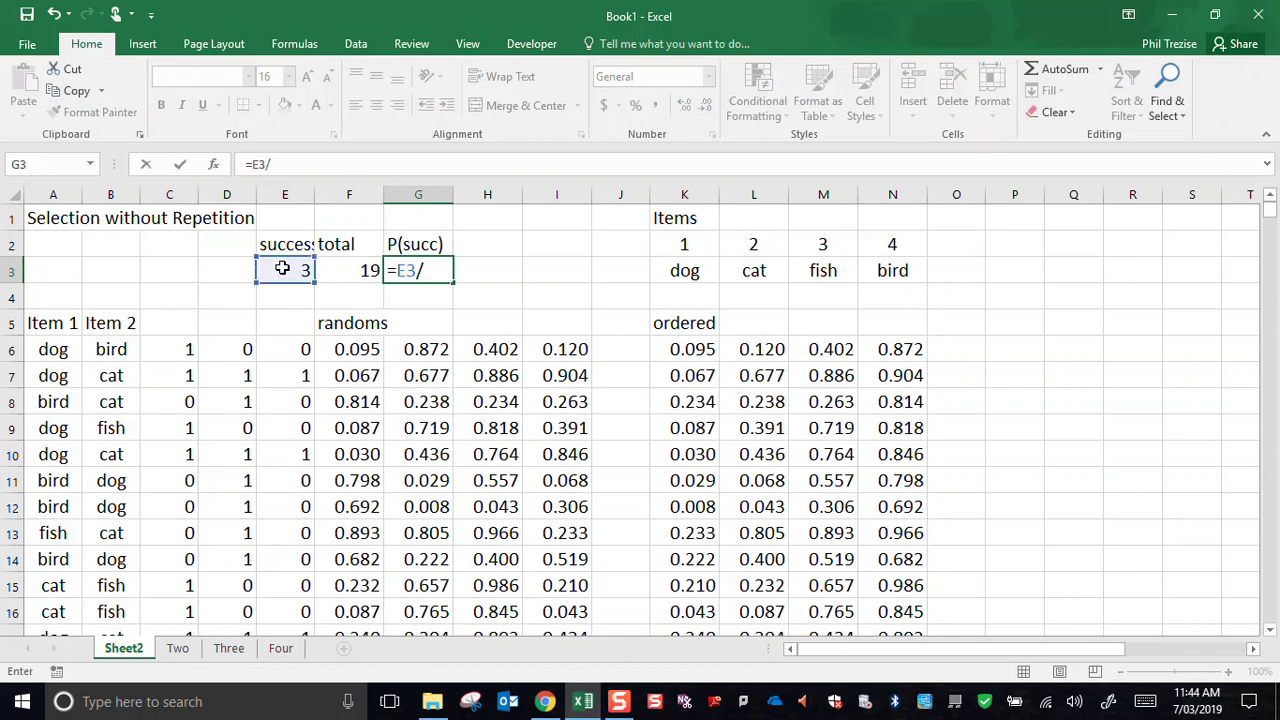
left_click(347, 271)
key("Return")
key("Up")
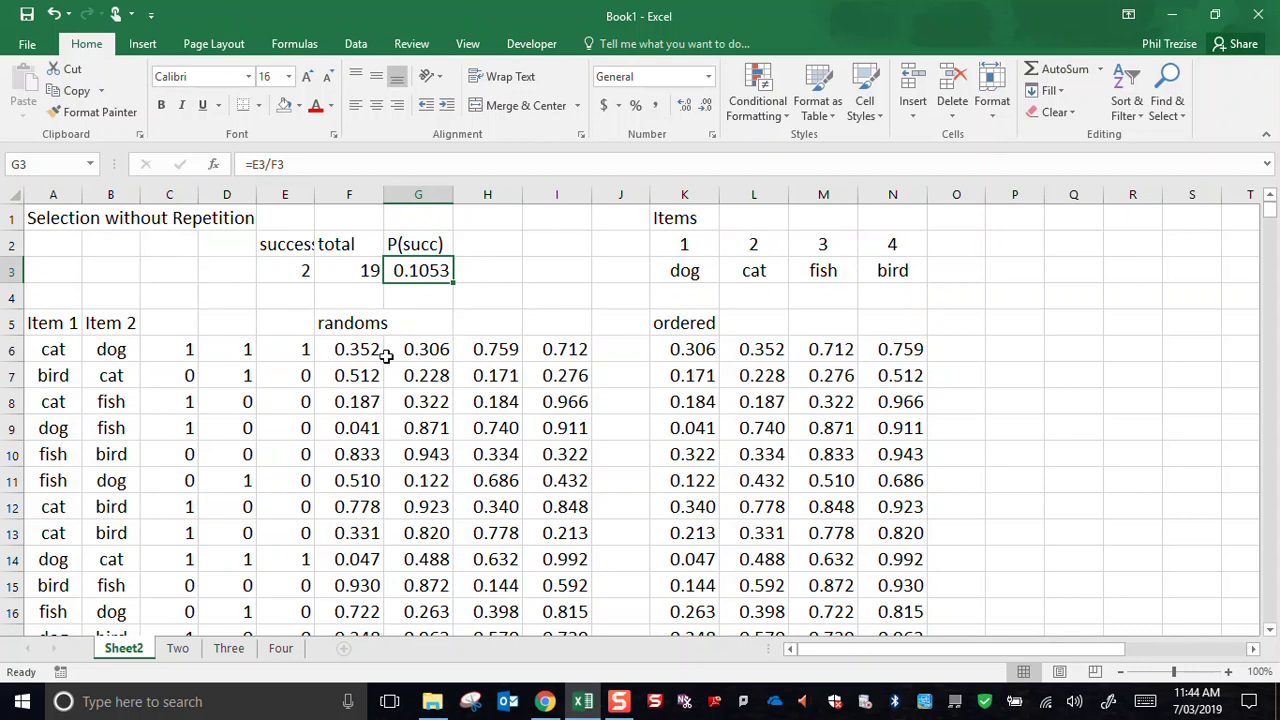
scroll(423, 403, "down", 7)
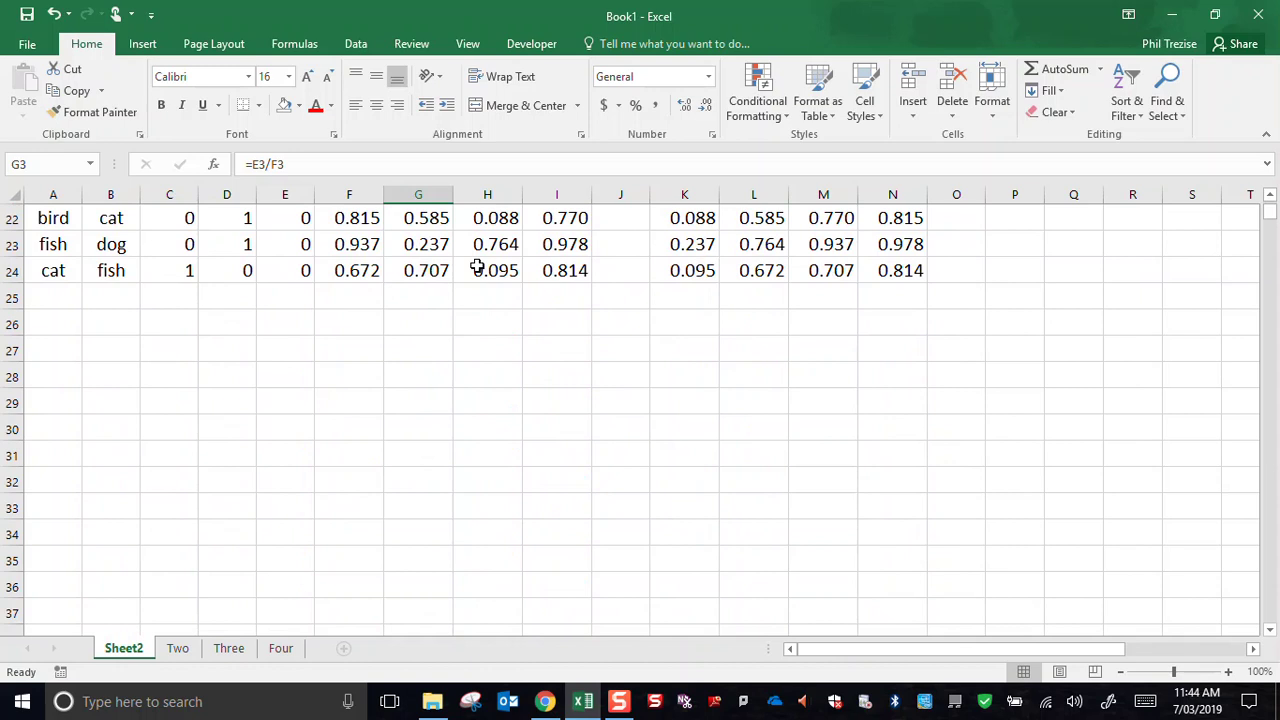
scroll(733, 442, "up", 7)
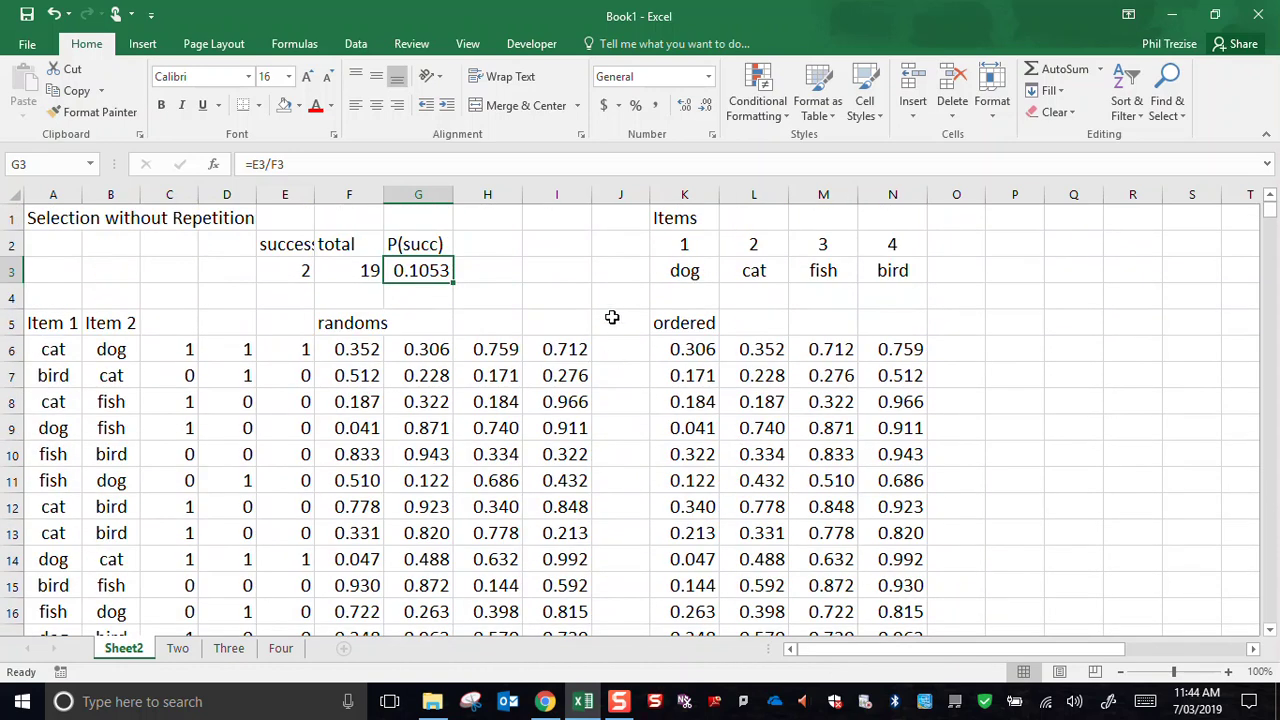
left_click(300, 268)
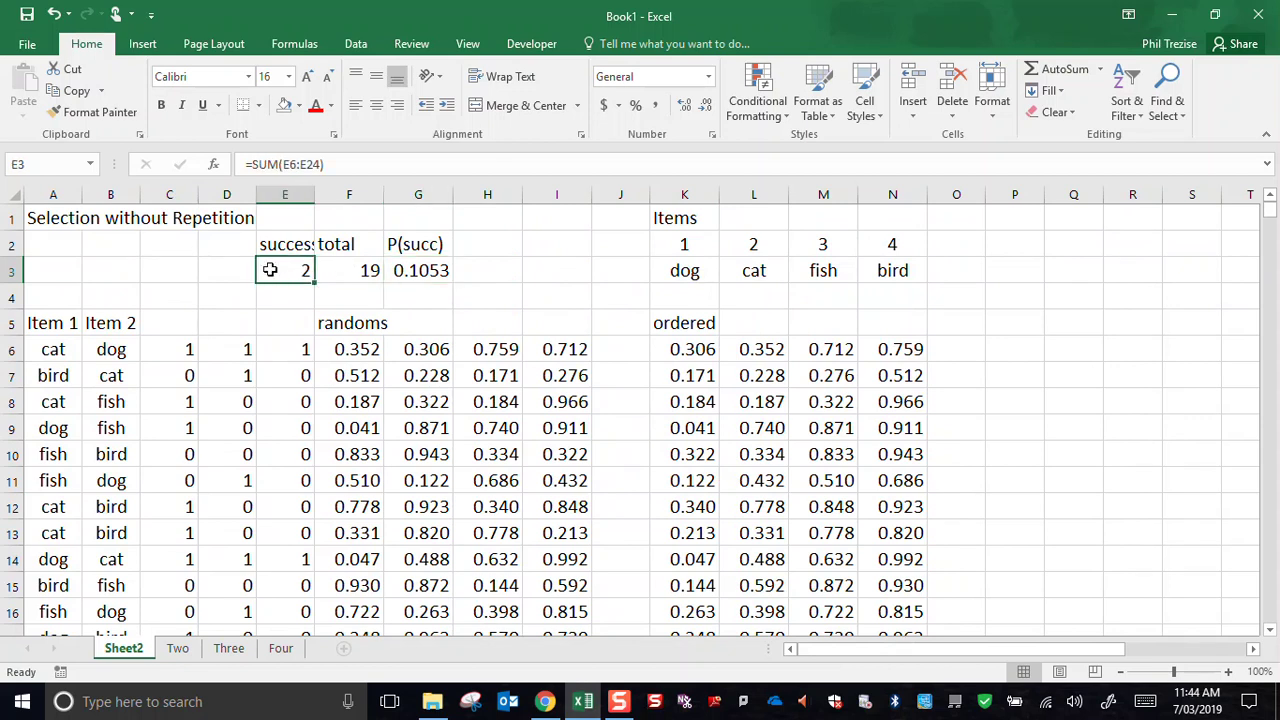
left_click(350, 270)
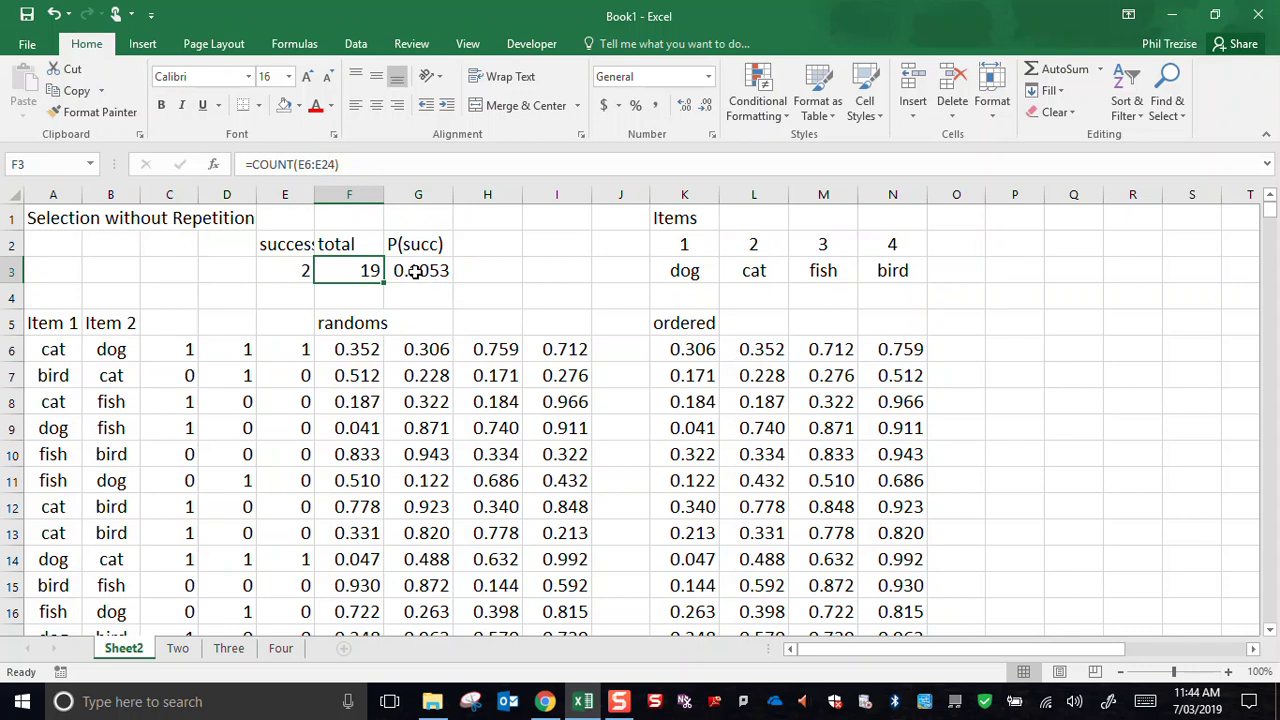
left_click(414, 271)
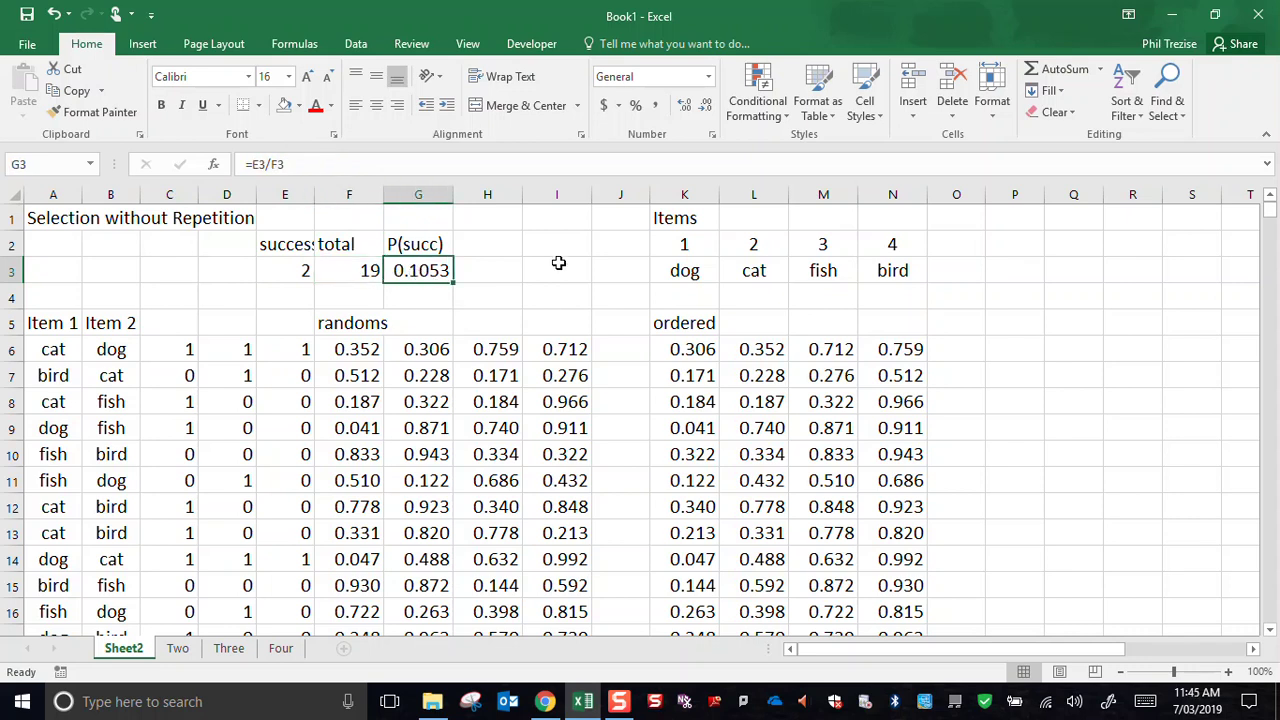